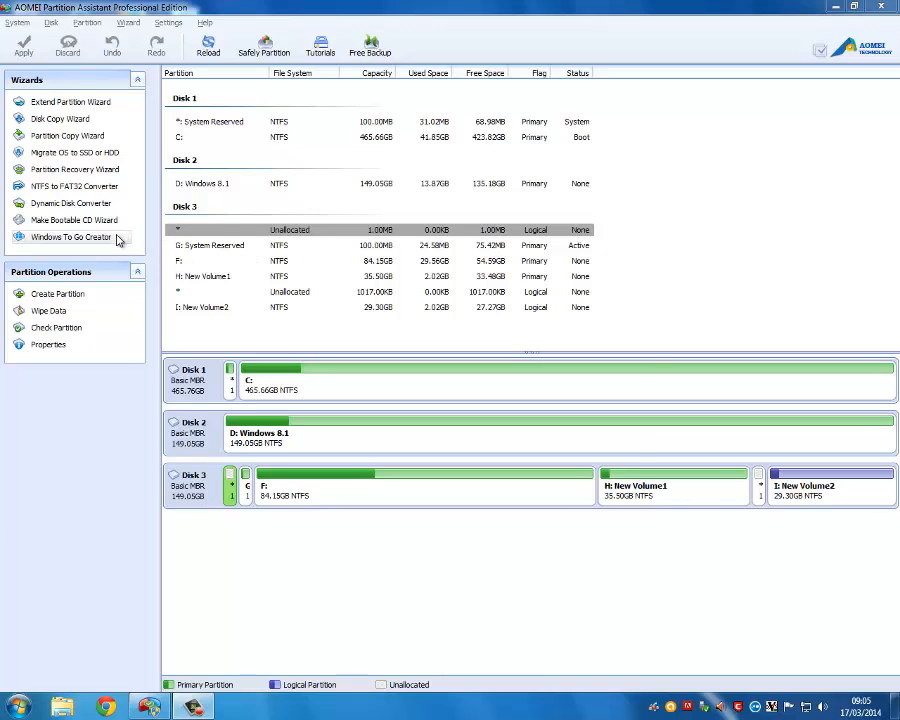
# View the Windows To Go Creator's USB drive and installation file settings, and close it without proceeding.
pyautogui.click(121, 237)
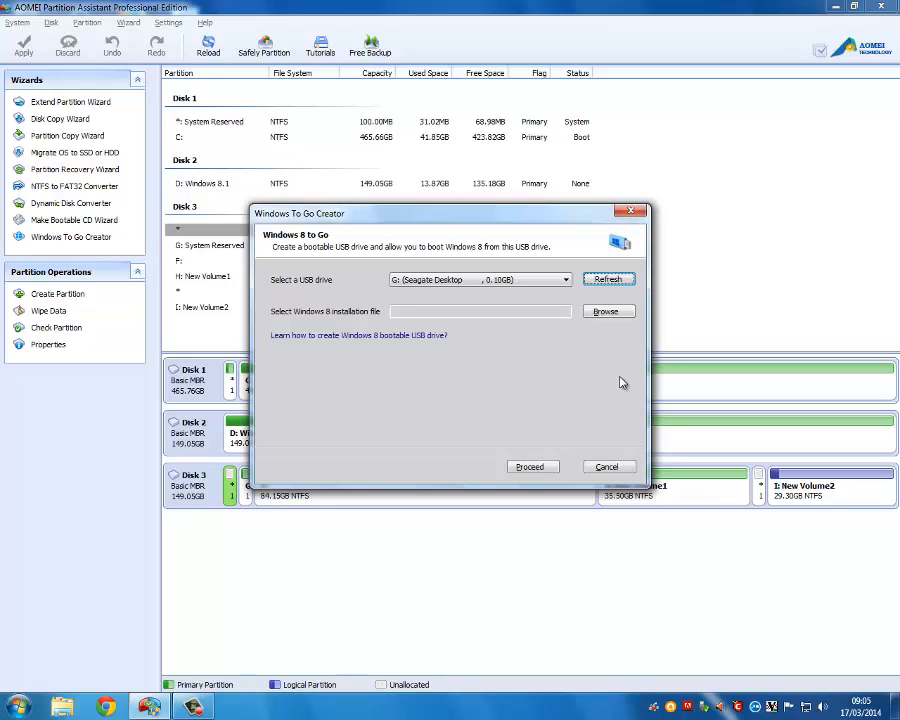
pyautogui.click(607, 467)
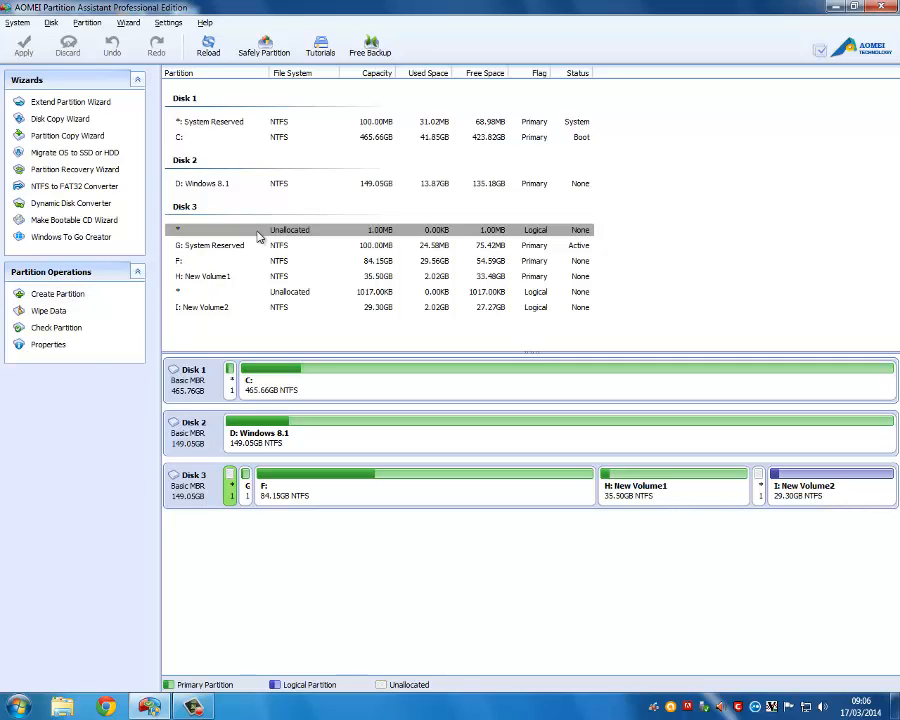
# Inspect the advanced settings and file system choices for creating a partition in Disk 3's first unallocated space, without creating it.
pyautogui.click(92, 293)
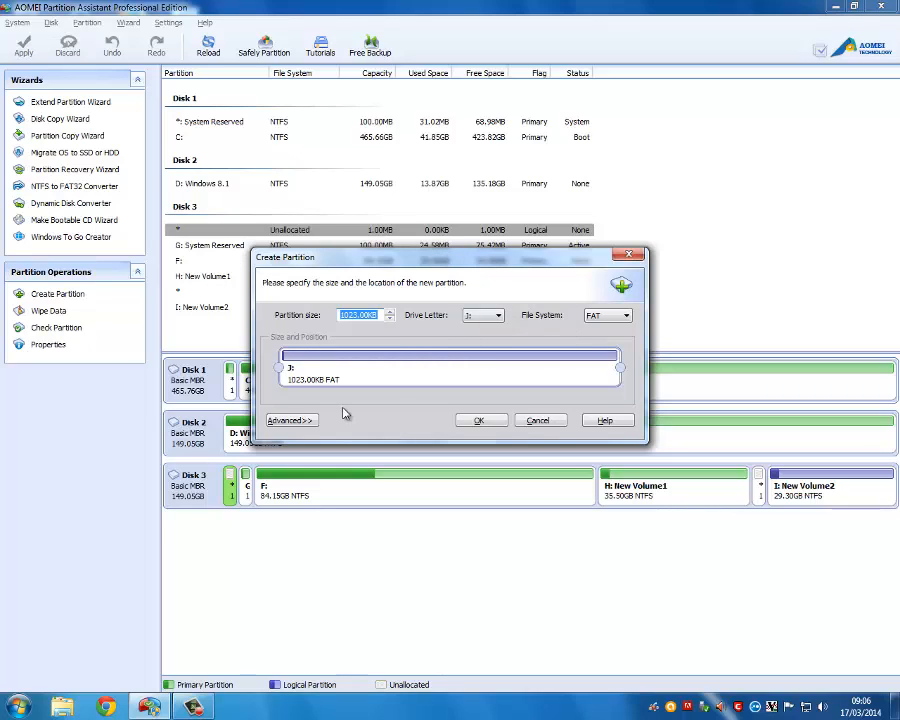
pyautogui.click(309, 423)
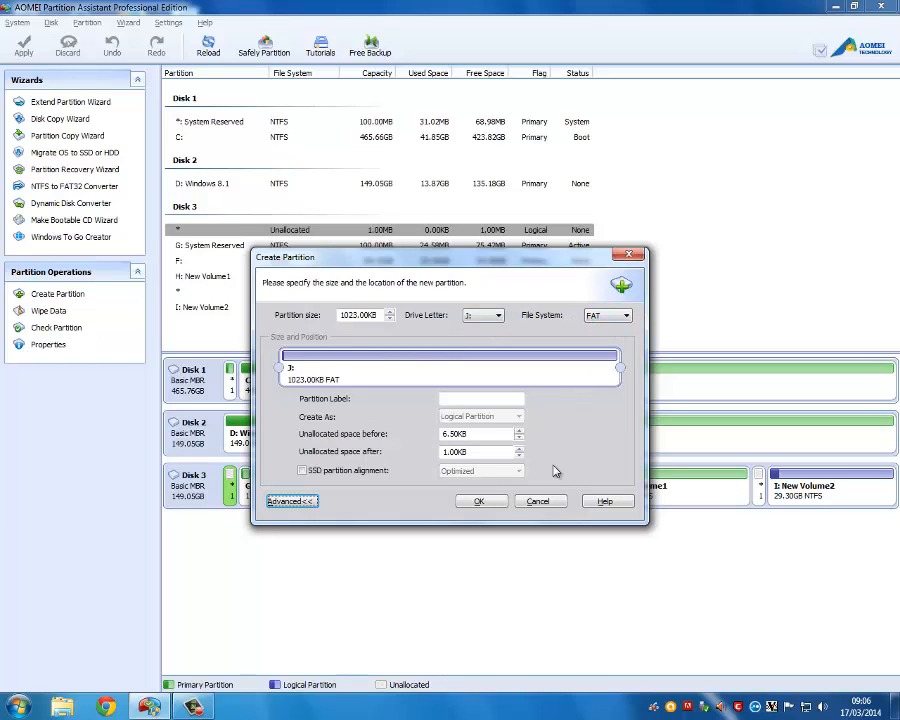
pyautogui.click(625, 316)
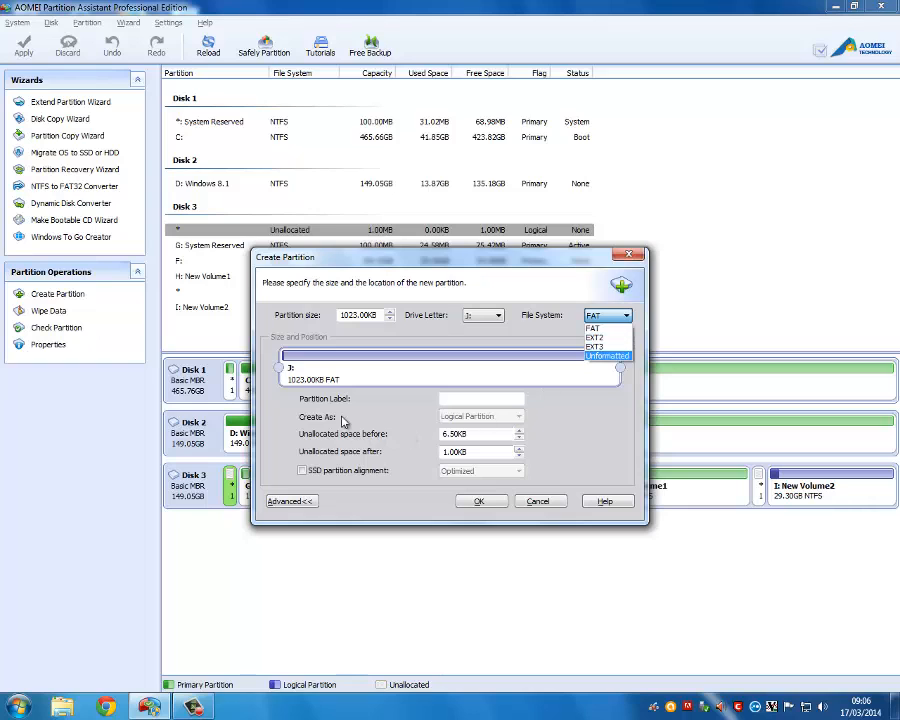
pyautogui.click(535, 502)
pyautogui.click(535, 502)
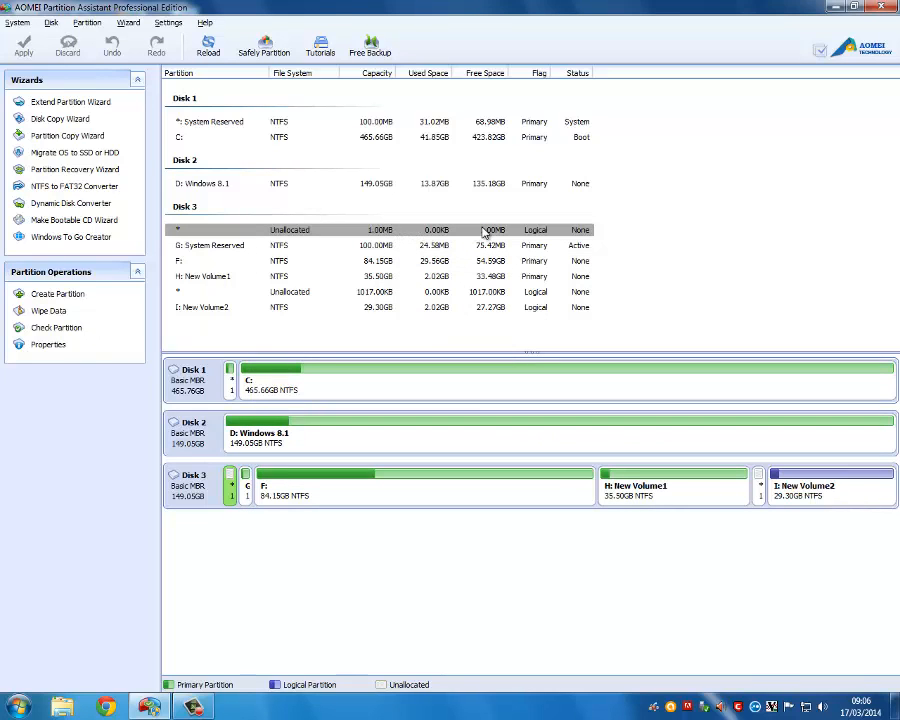
# Select the F: partition on Disk 3 and dismiss the Windows colour scheme prompt.
pyautogui.click(468, 259)
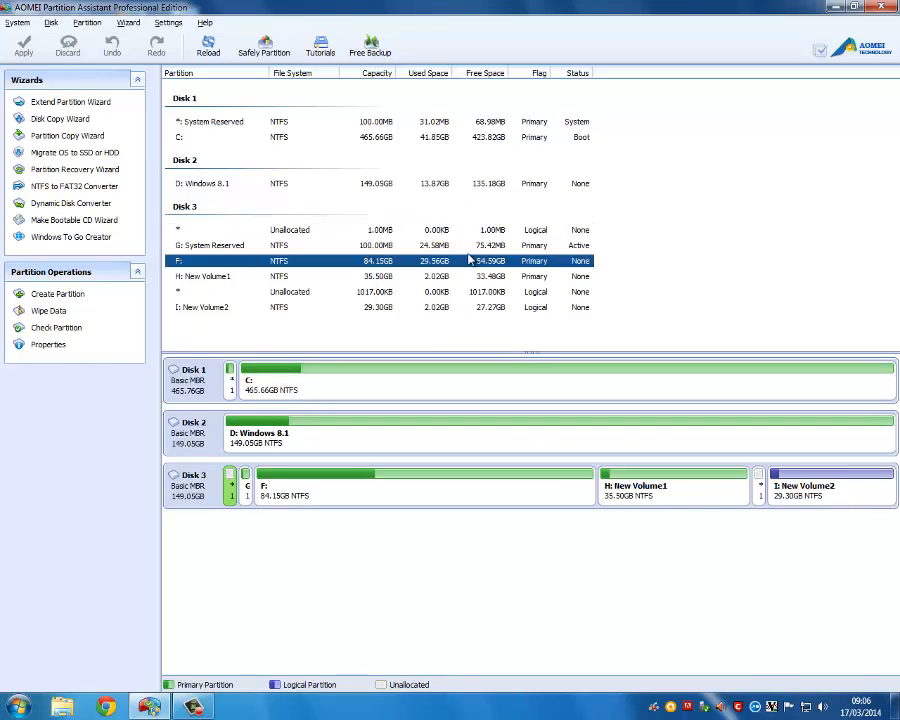
pyautogui.click(445, 245)
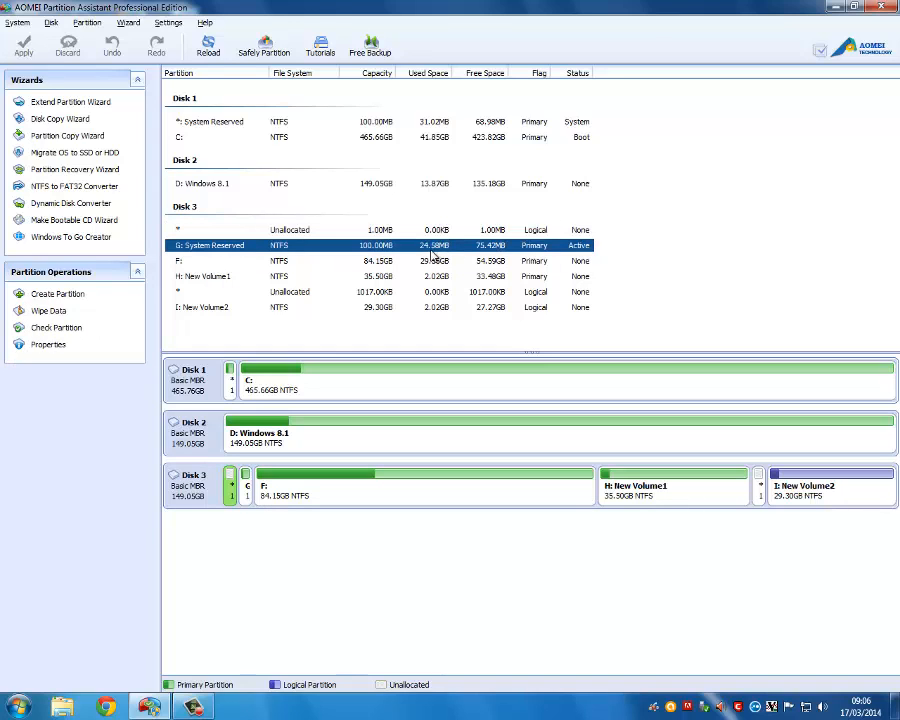
pyautogui.click(428, 262)
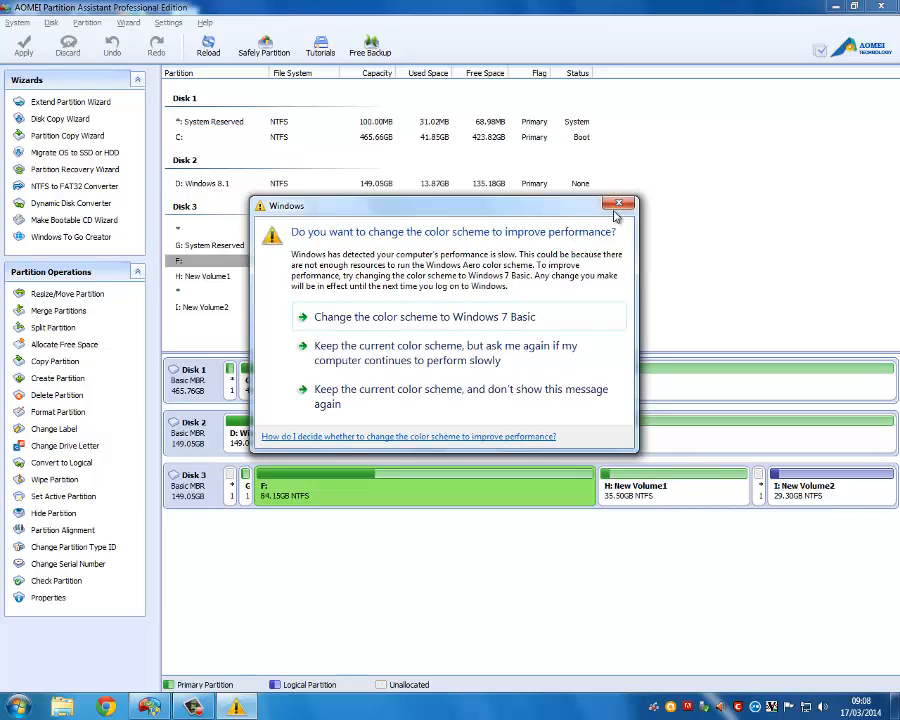
pyautogui.click(553, 316)
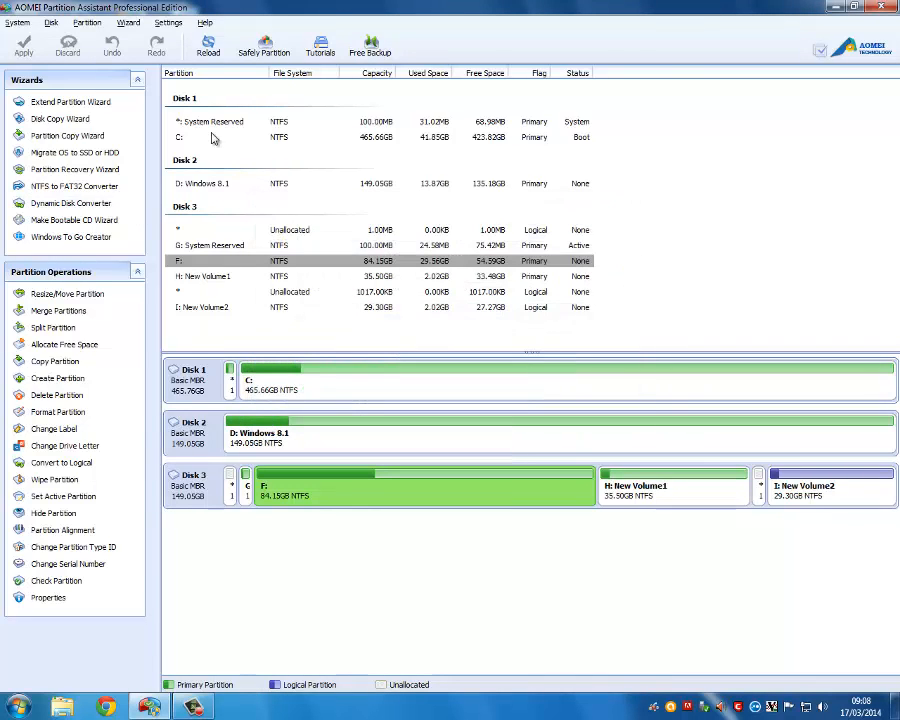
# View the bootable media options in the Make Bootable CD Wizard, and exit without creating anything.
pyautogui.click(116, 222)
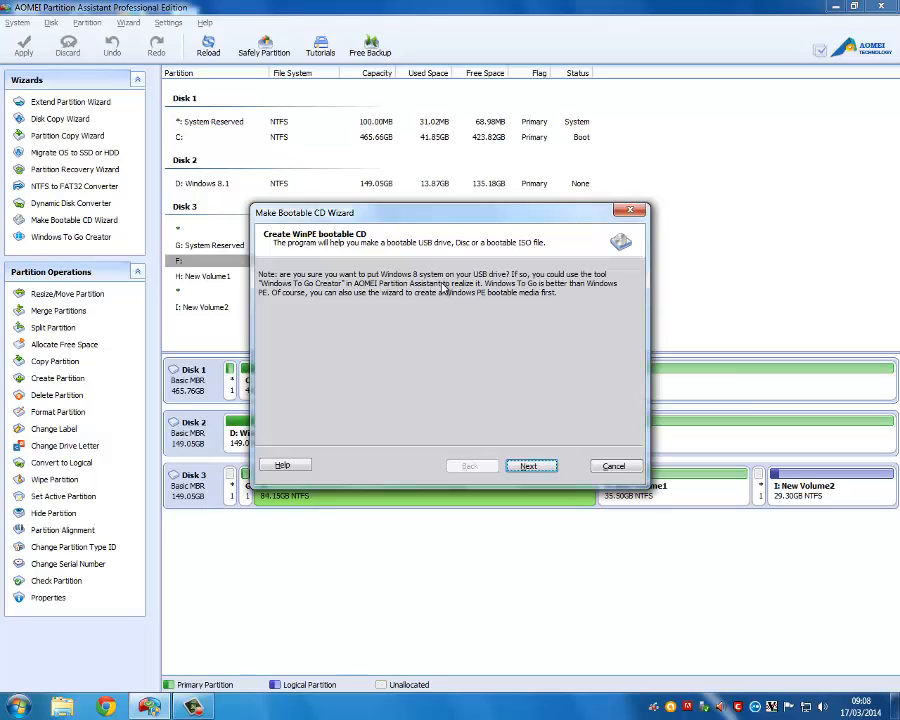
pyautogui.click(526, 464)
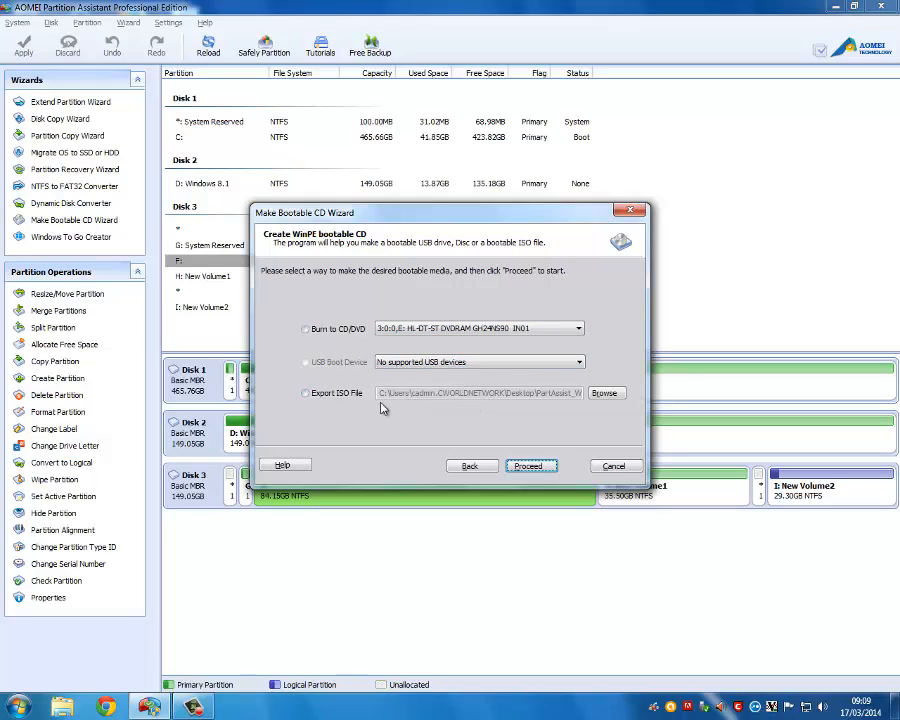
pyautogui.click(612, 466)
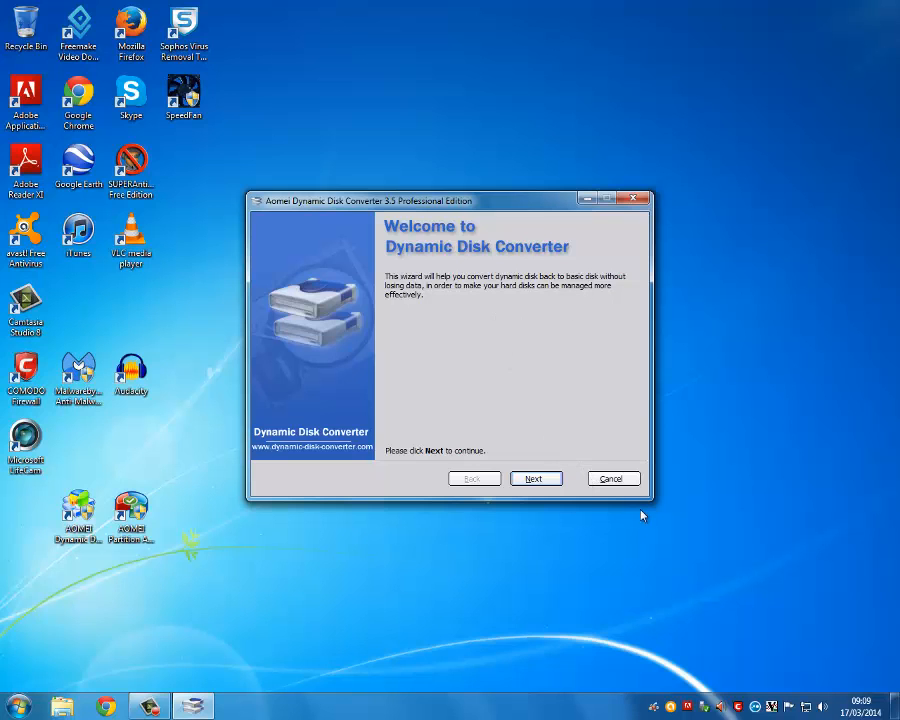
# Exit the Dynamic Disk Converter wizard without converting a disk and return to the partition overview.
pyautogui.click(605, 480)
pyautogui.click(499, 383)
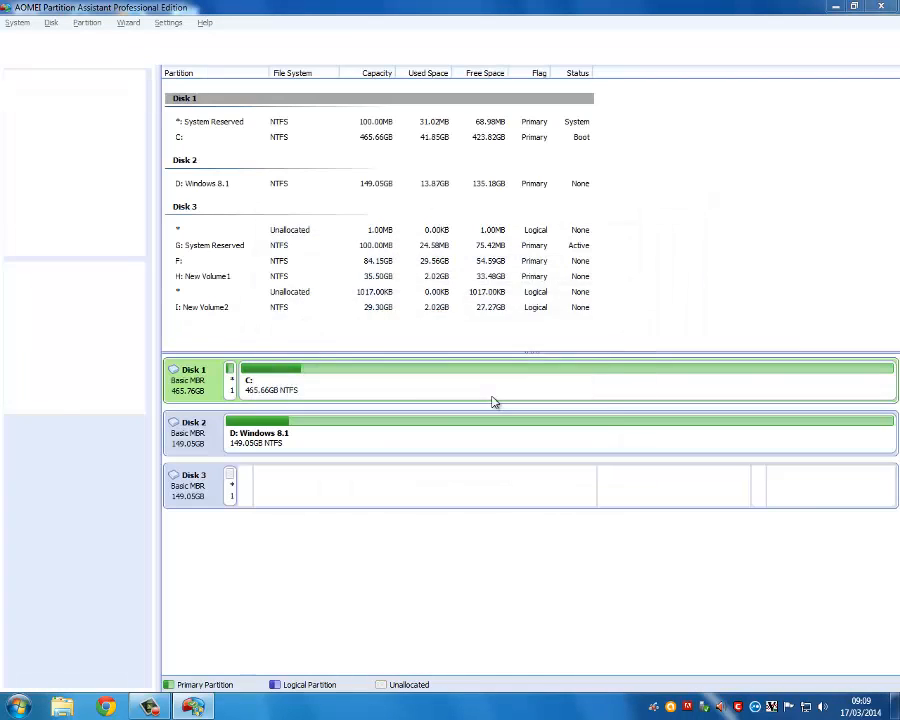
pyautogui.click(603, 286)
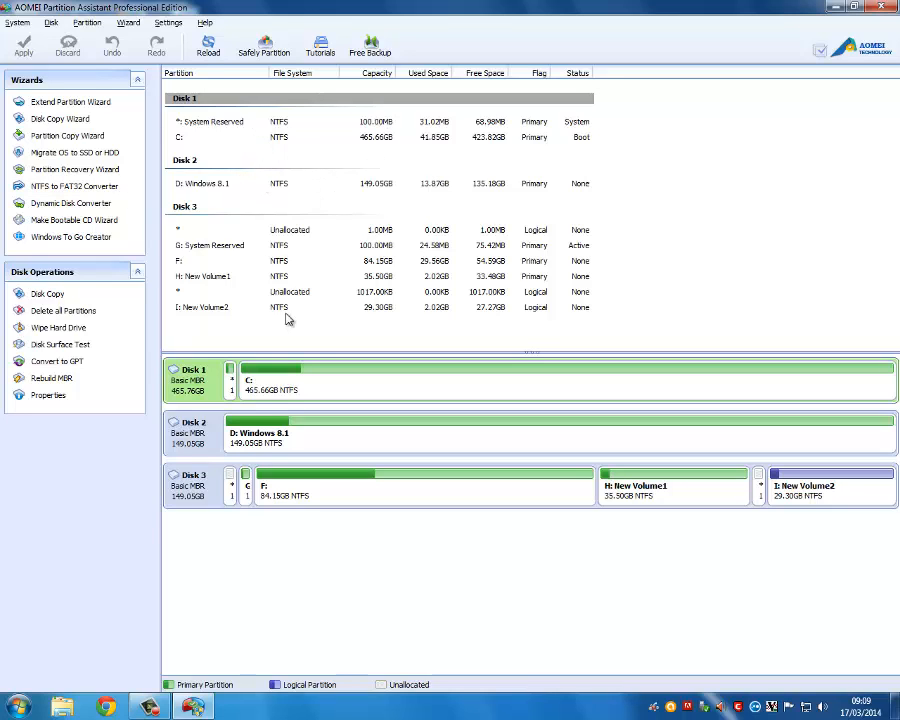
# View the disk selection page of the Partition Recovery Wizard, and cancel the wizard.
pyautogui.click(120, 176)
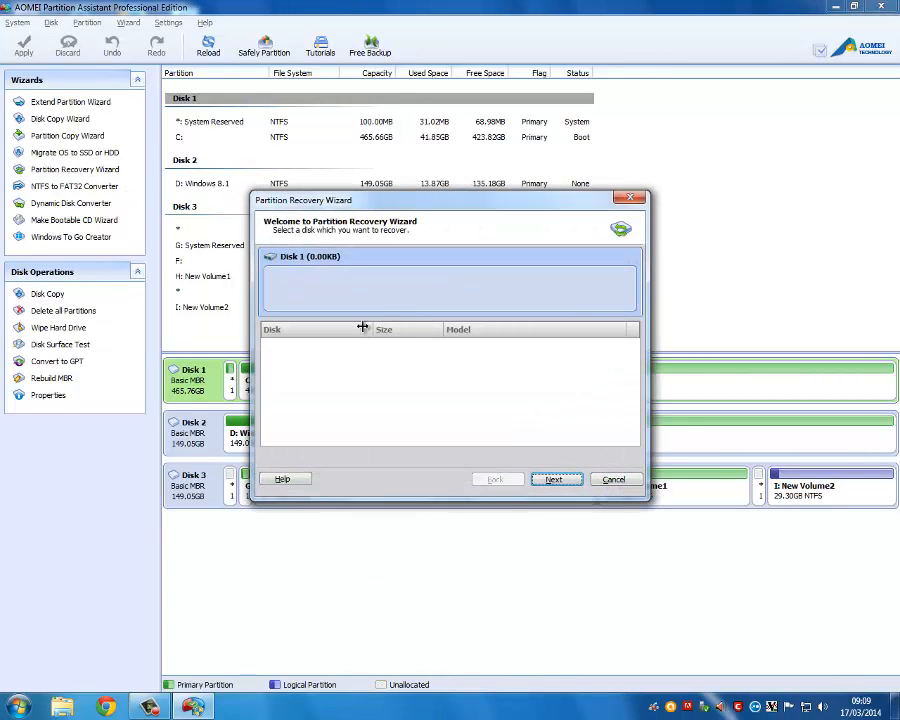
pyautogui.click(612, 479)
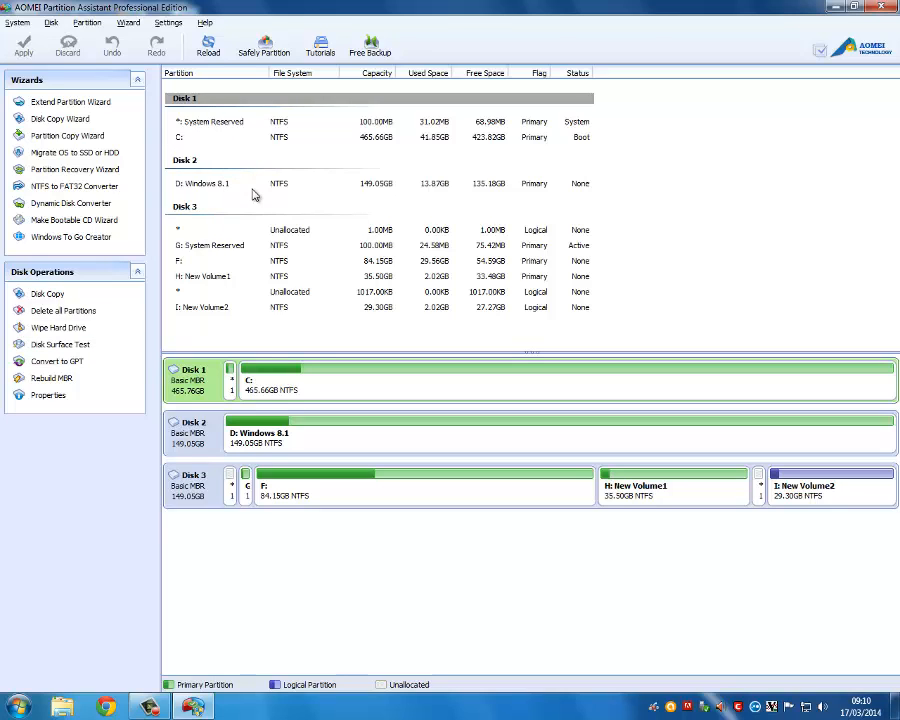
# Close the program's error message and relaunch AOMEI Partition Assistant from the desktop.
pyautogui.click(218, 186)
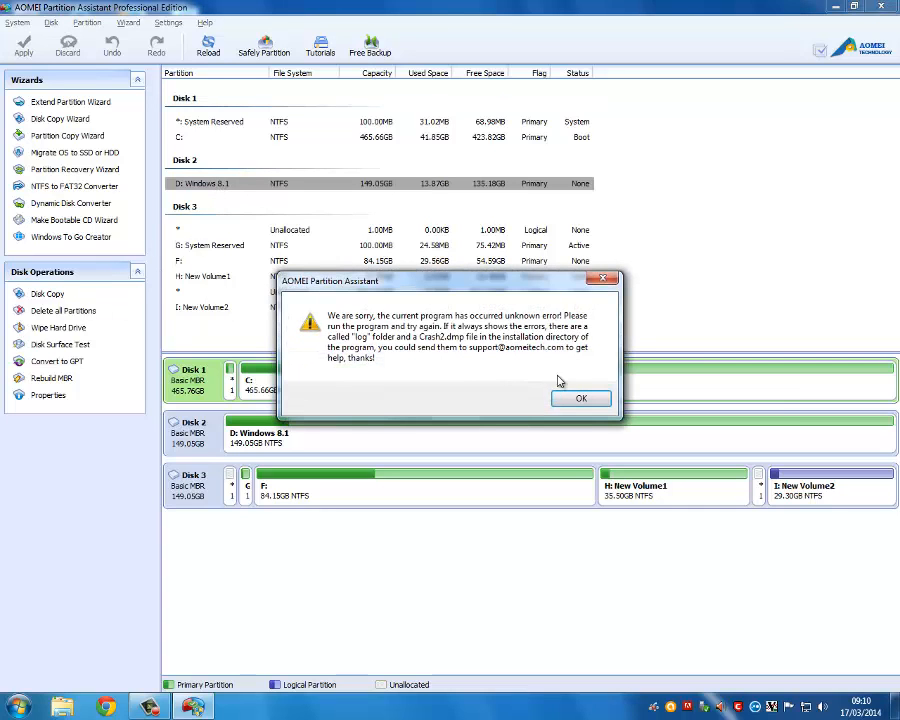
pyautogui.click(598, 280)
pyautogui.click(603, 282)
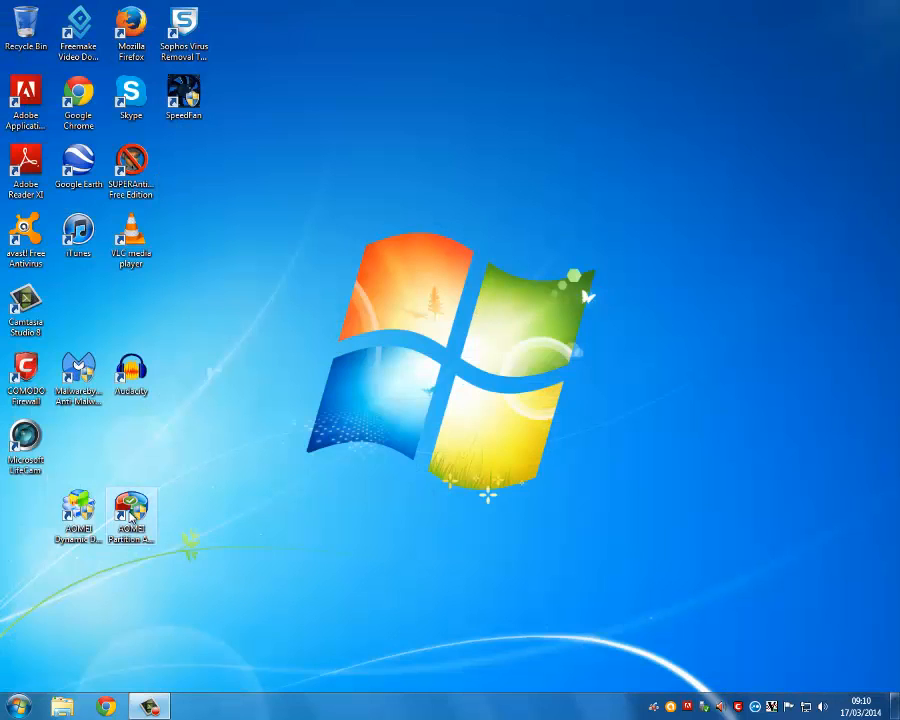
pyautogui.click(131, 517)
pyautogui.doubleClick(132, 517)
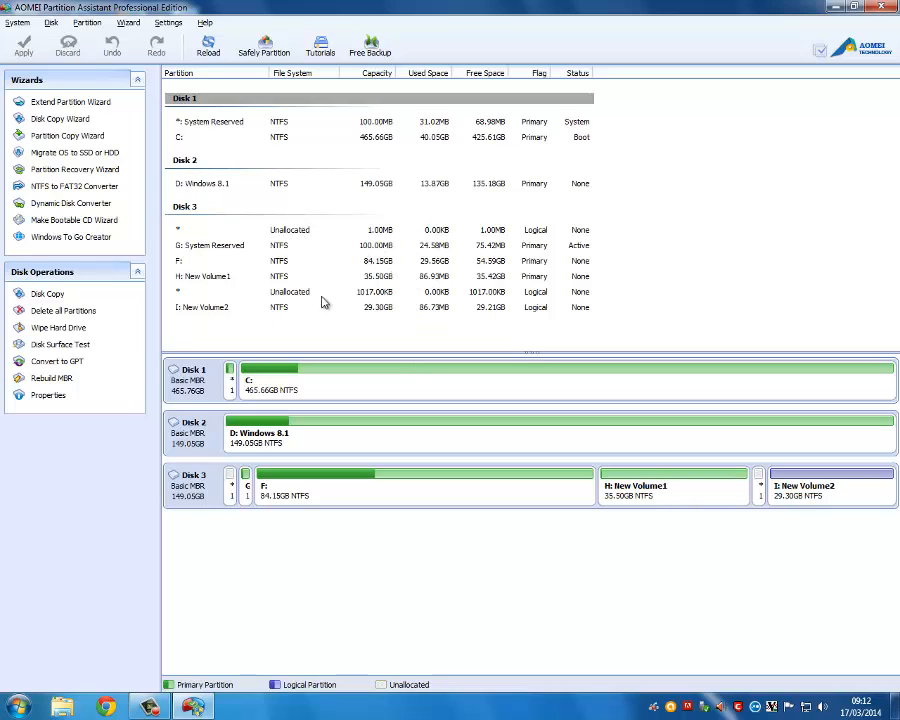
# Queue deletion of the I: New Volume2 partition on Disk 3, wiping all its data to prevent recovery.
pyautogui.click(283, 312)
pyautogui.rightClick(283, 312)
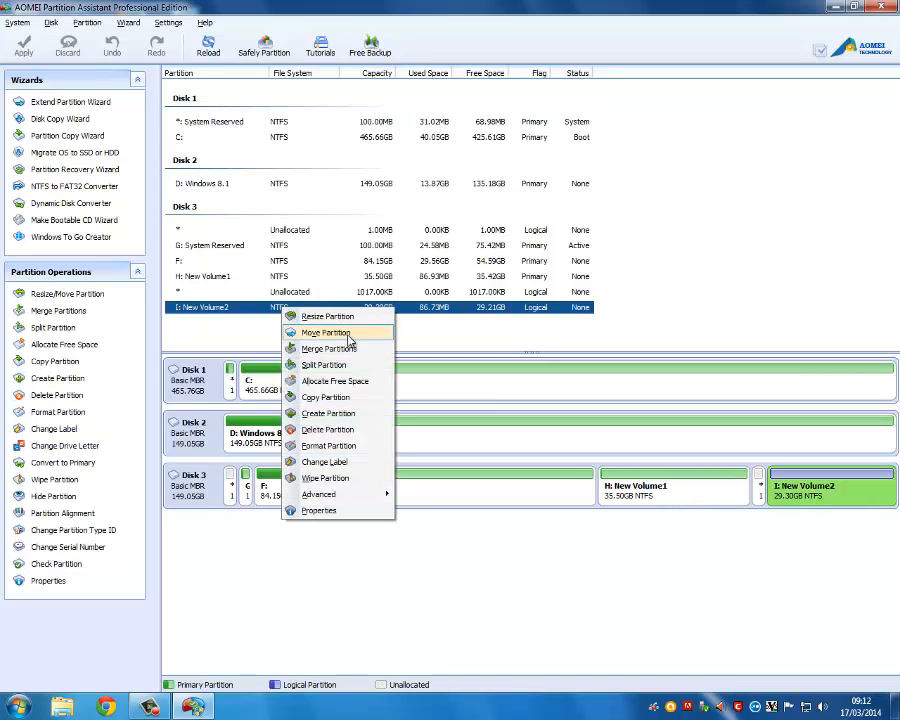
pyautogui.click(334, 429)
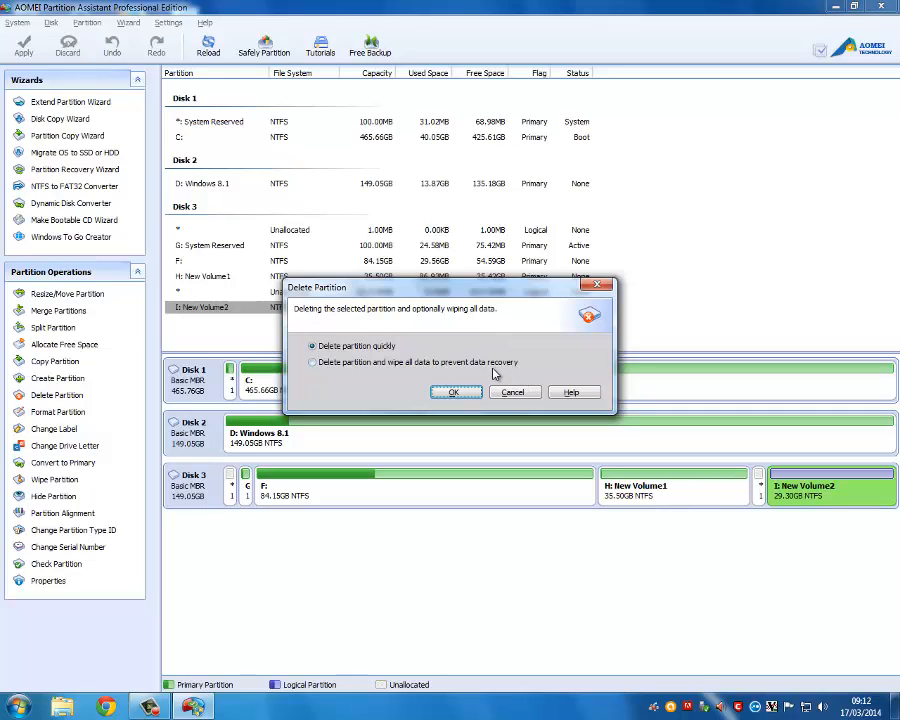
pyautogui.click(392, 365)
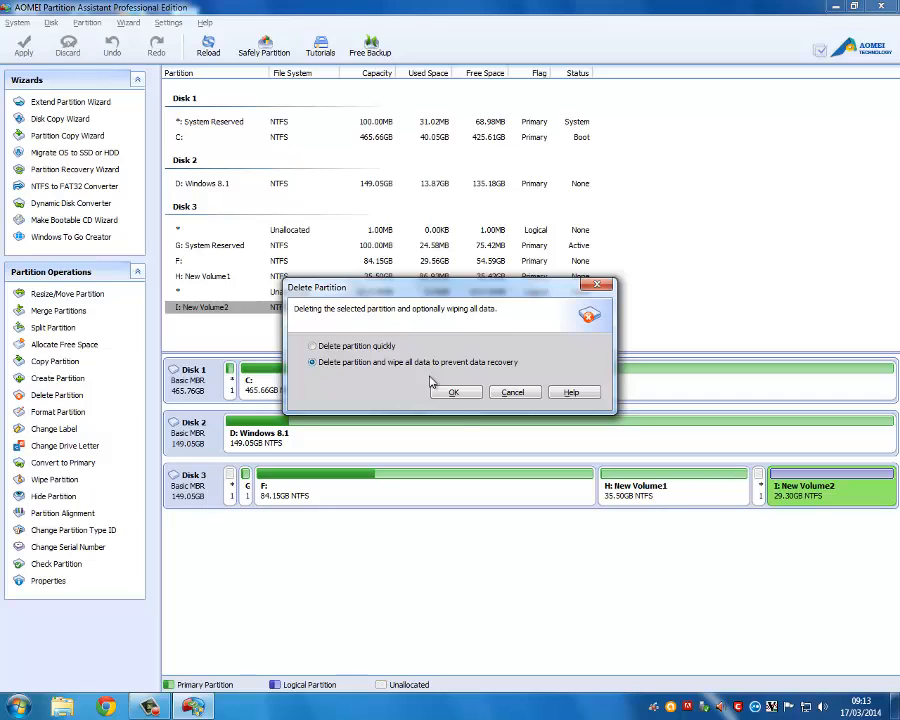
pyautogui.click(455, 392)
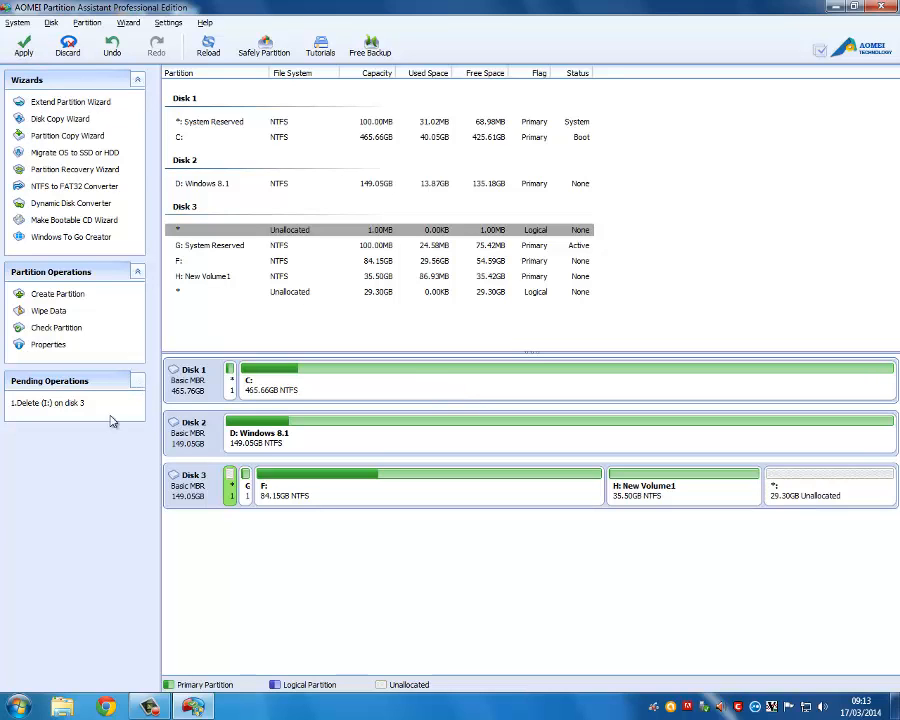
# Apply the pending deletion of I: on Disk 3 and confirm the start of the operation.
pyautogui.click(24, 46)
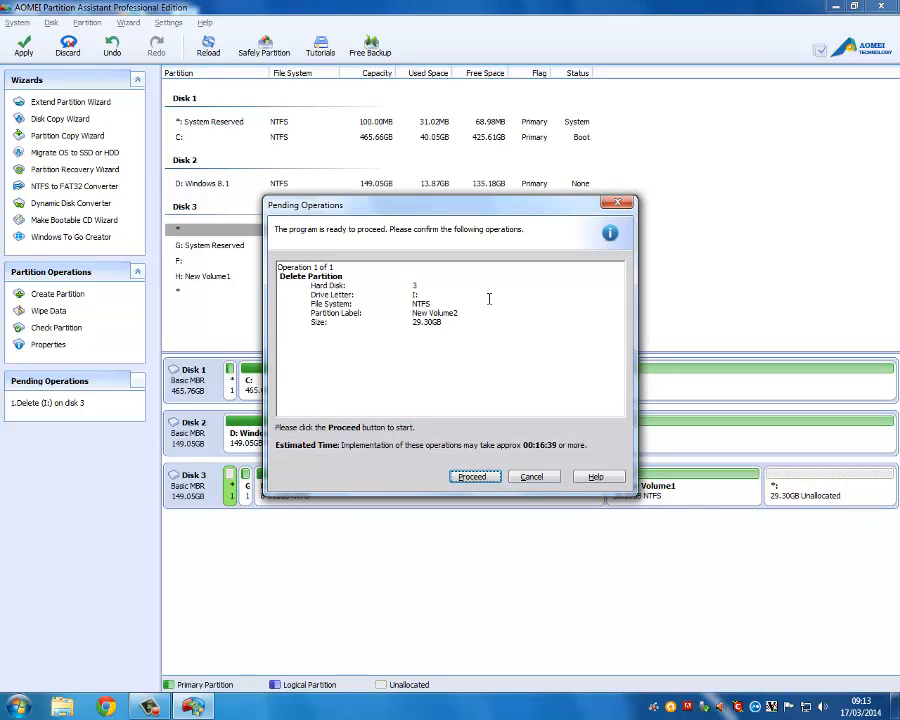
pyautogui.click(473, 477)
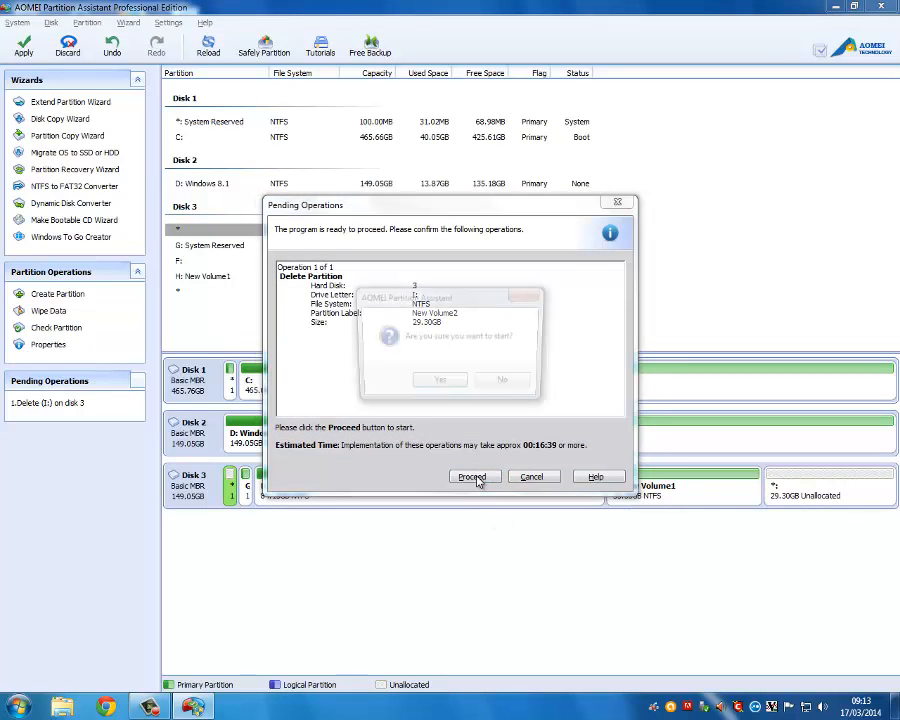
pyautogui.click(439, 385)
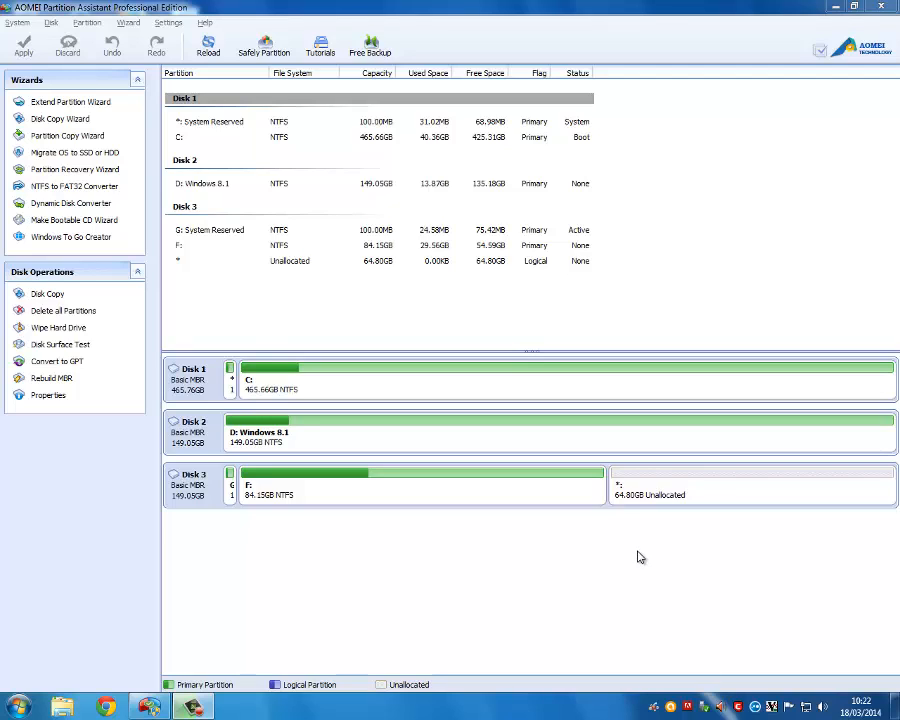
# Begin a new partition in Disk 3's unallocated space, try a size of about 28.93 GB, and set it to the full 64.80 GB.
pyautogui.click(665, 497)
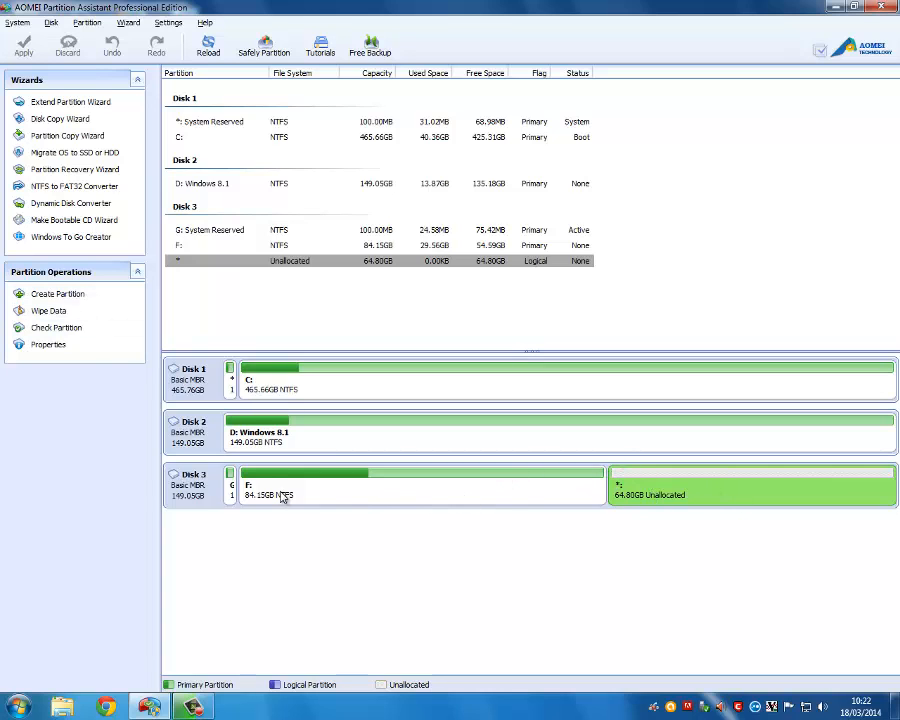
pyautogui.click(66, 294)
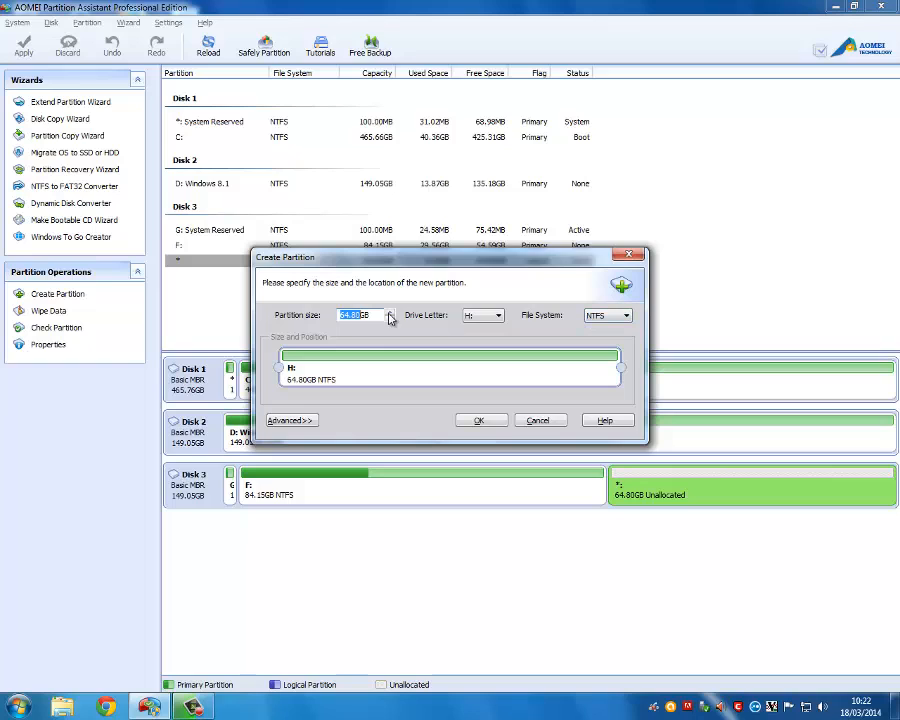
pyautogui.moveTo(621, 369); pyautogui.dragTo(438, 369)
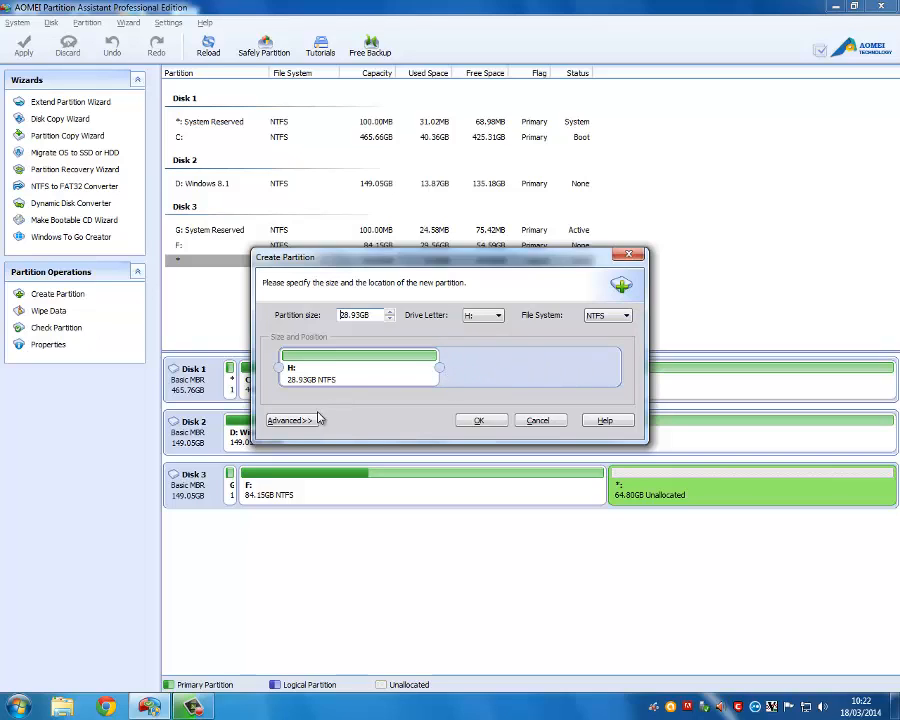
pyautogui.moveTo(446, 374); pyautogui.dragTo(621, 371)
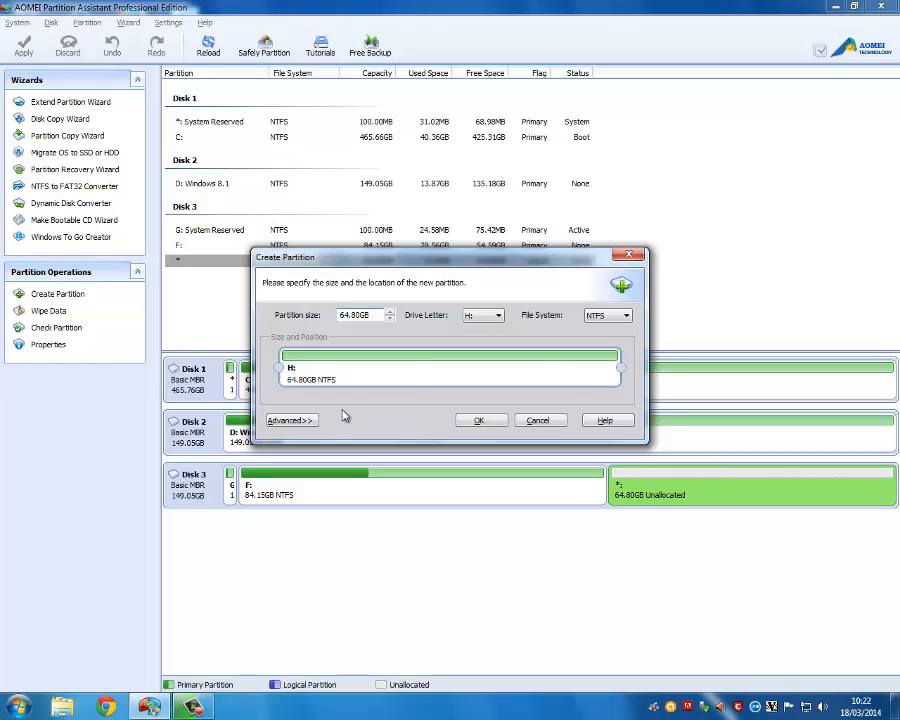
# Expand the new partition's advanced settings, label it Test, and keep it as a Primary Partition.
pyautogui.click(304, 422)
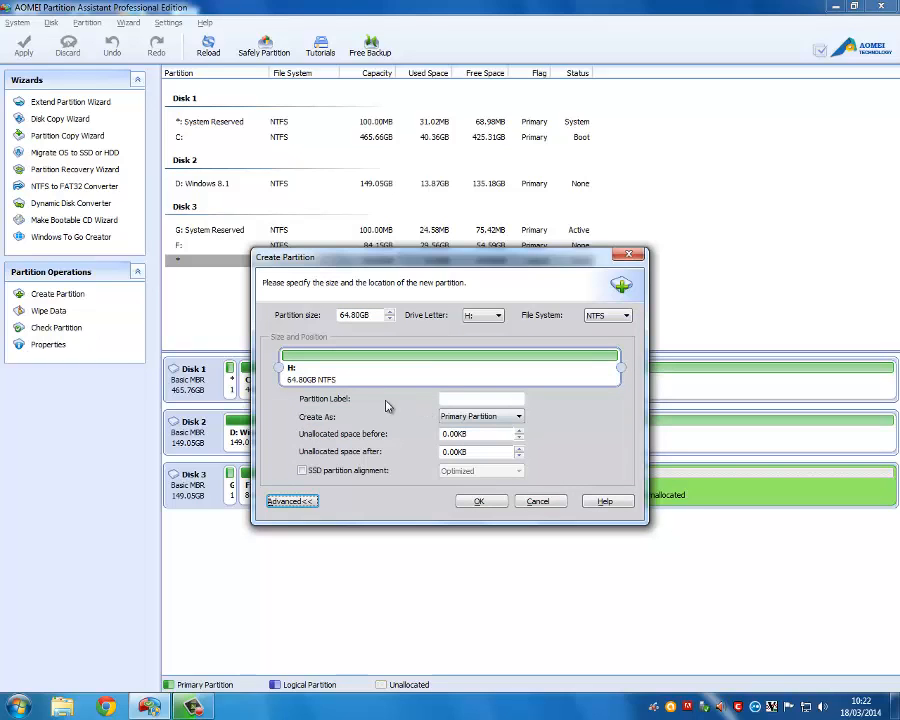
pyautogui.click(465, 399)
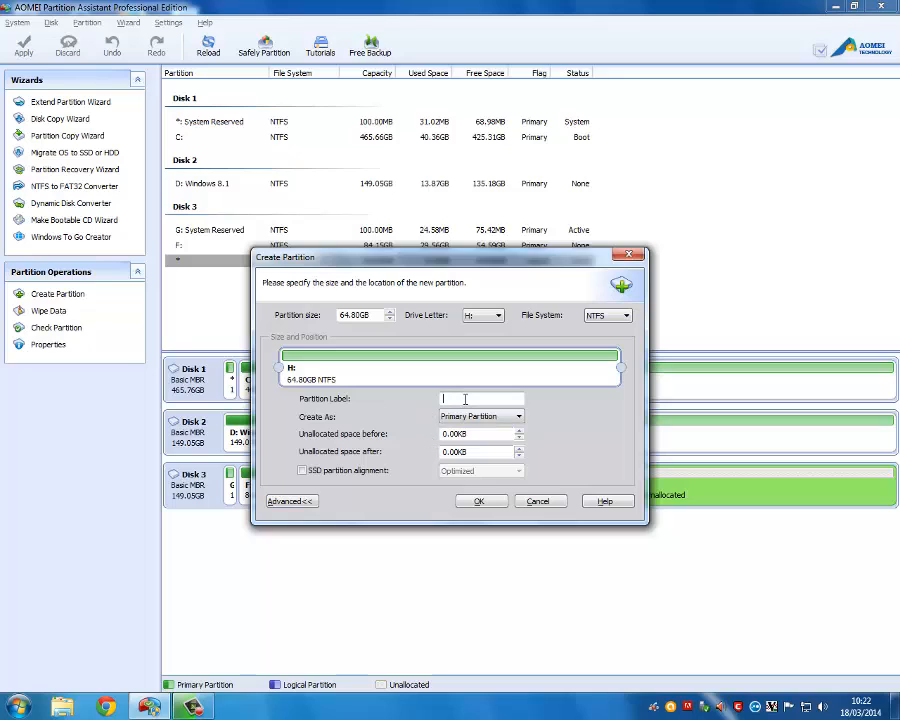
pyautogui.write('Test')
pyautogui.press('BackSpace')
pyautogui.press('BackSpace')
pyautogui.press('BackSpace')
pyautogui.write('est')
pyautogui.click(518, 418)
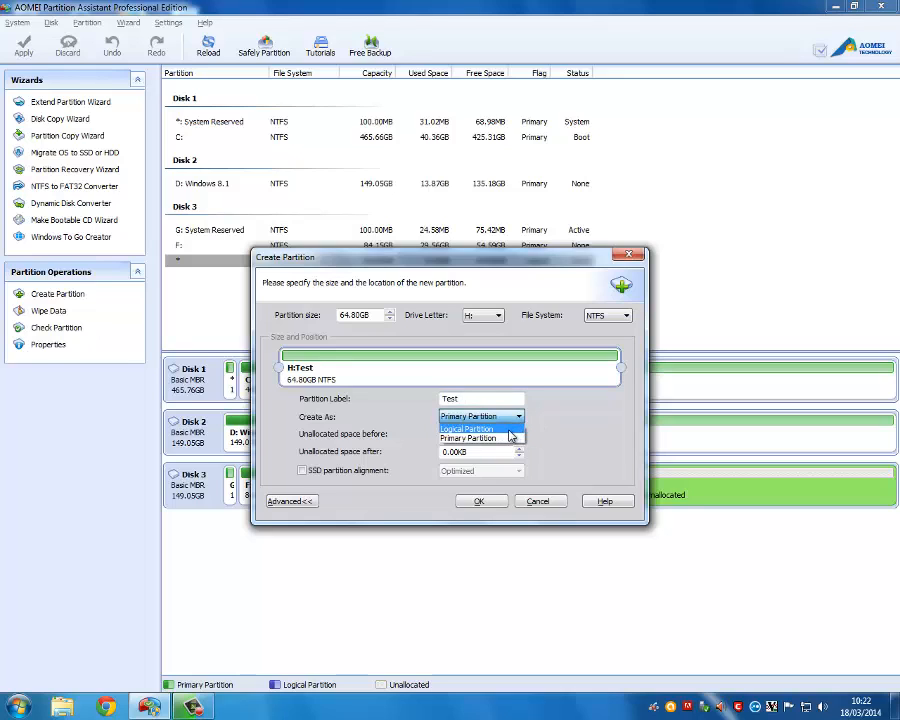
pyautogui.click(567, 434)
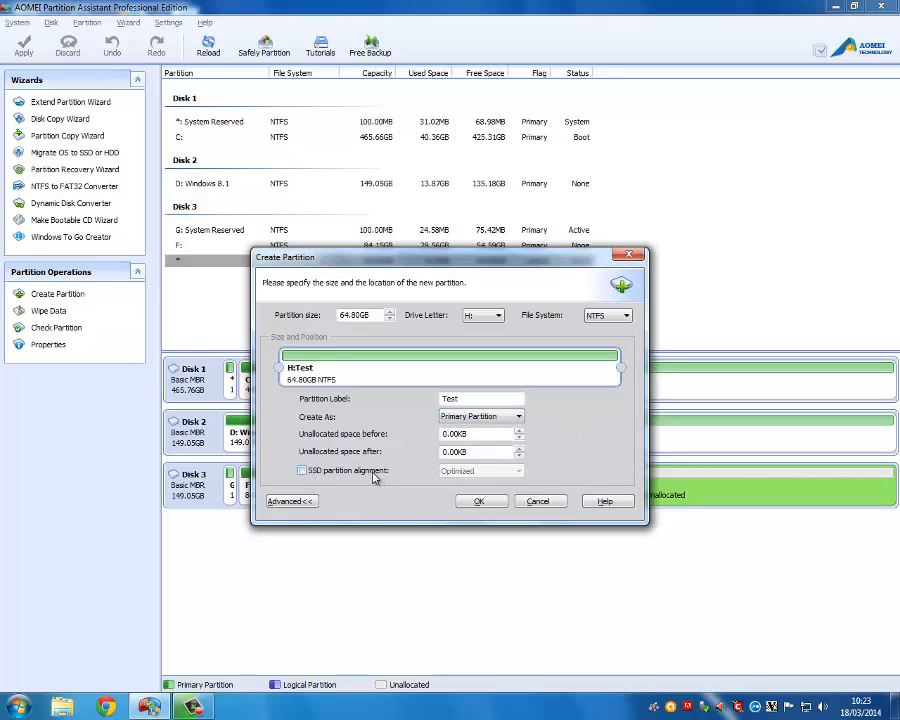
# Confirm the new 64.80 GB Test partition on Disk 3 and apply its pending creation through to completion.
pyautogui.click(479, 502)
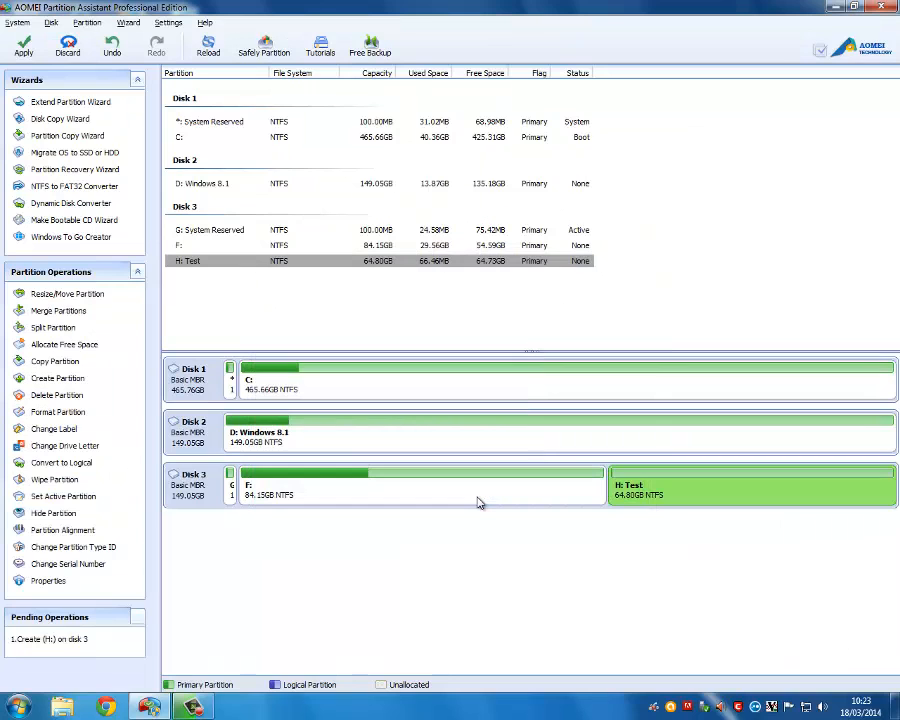
pyautogui.click(30, 46)
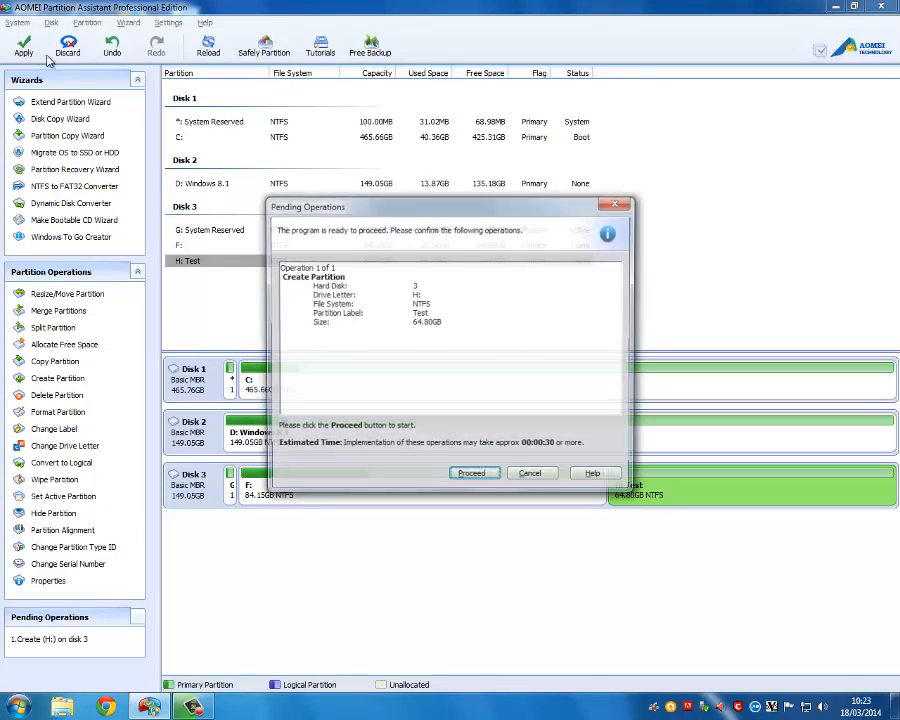
pyautogui.click(472, 475)
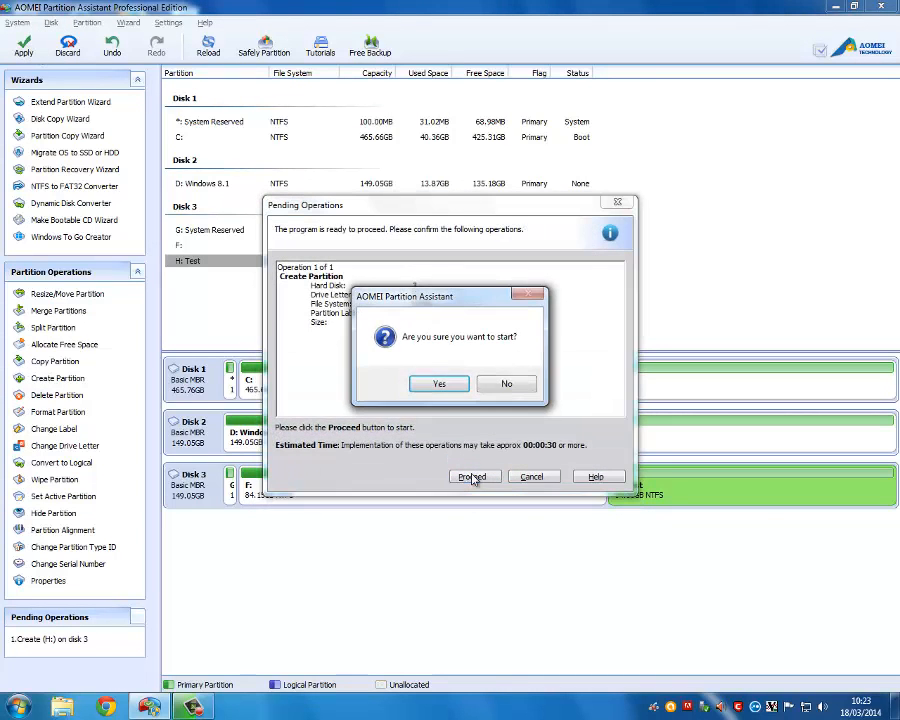
pyautogui.click(449, 384)
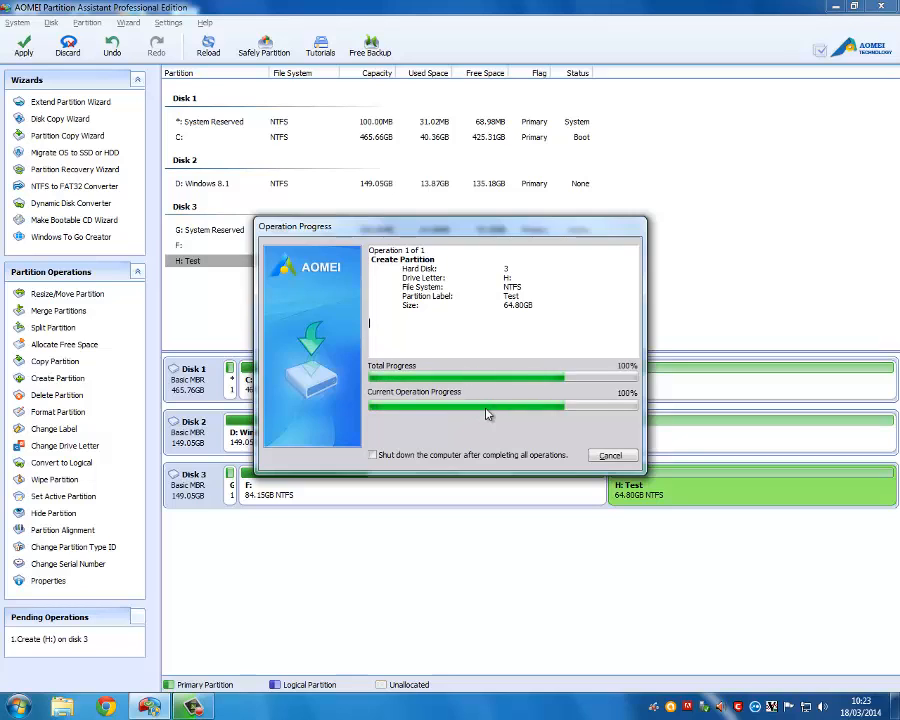
pyautogui.click(538, 382)
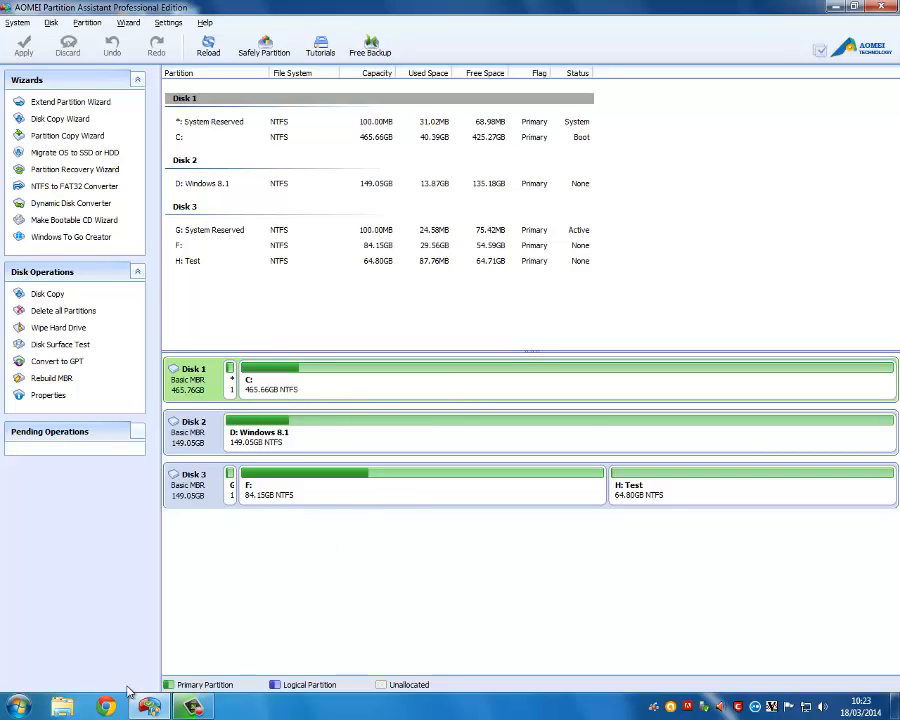
# Switch to Windows Explorer and check the Computer view for the new Test (H:) drive, closing the window when done.
pyautogui.click(66, 705)
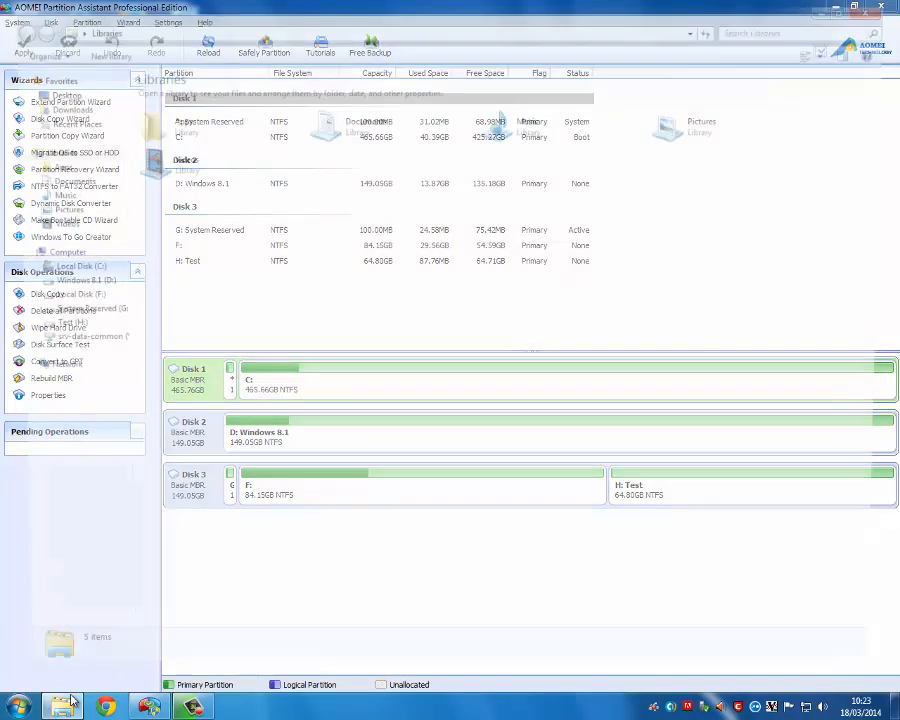
pyautogui.click(55, 255)
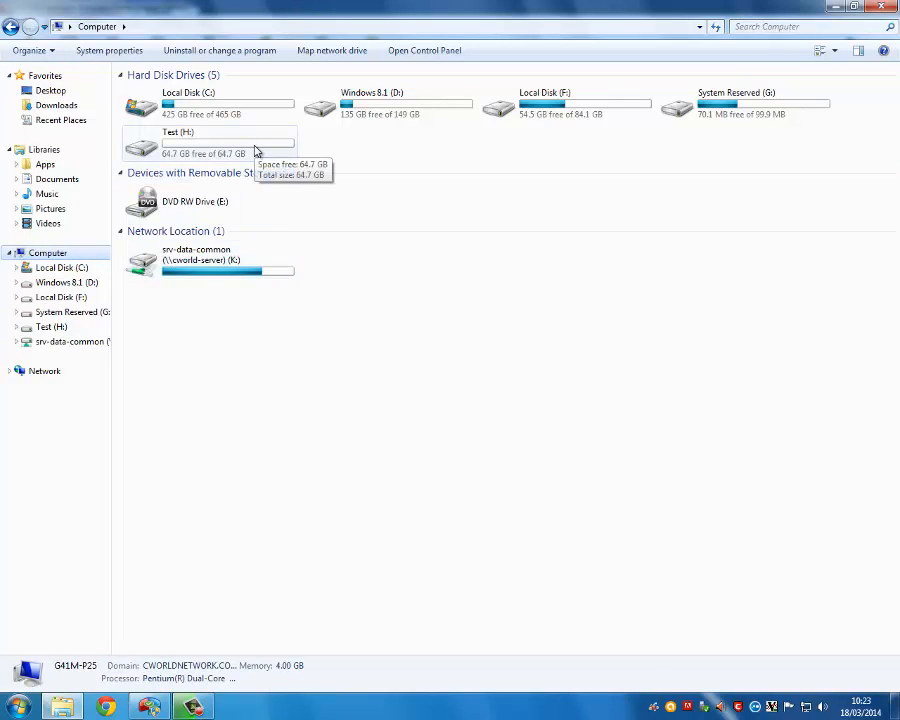
pyautogui.click(883, 7)
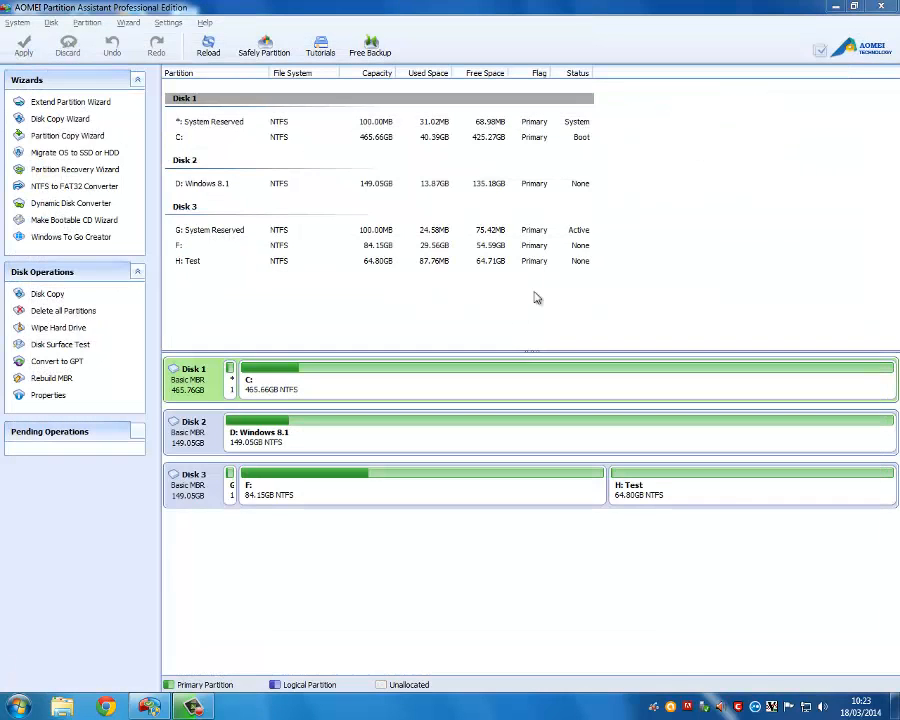
# Queue hiding of the H: Test partition on Disk 3 and check Windows Explorer's drive list before returning to AOMEI Partition Assistant.
pyautogui.click(634, 498)
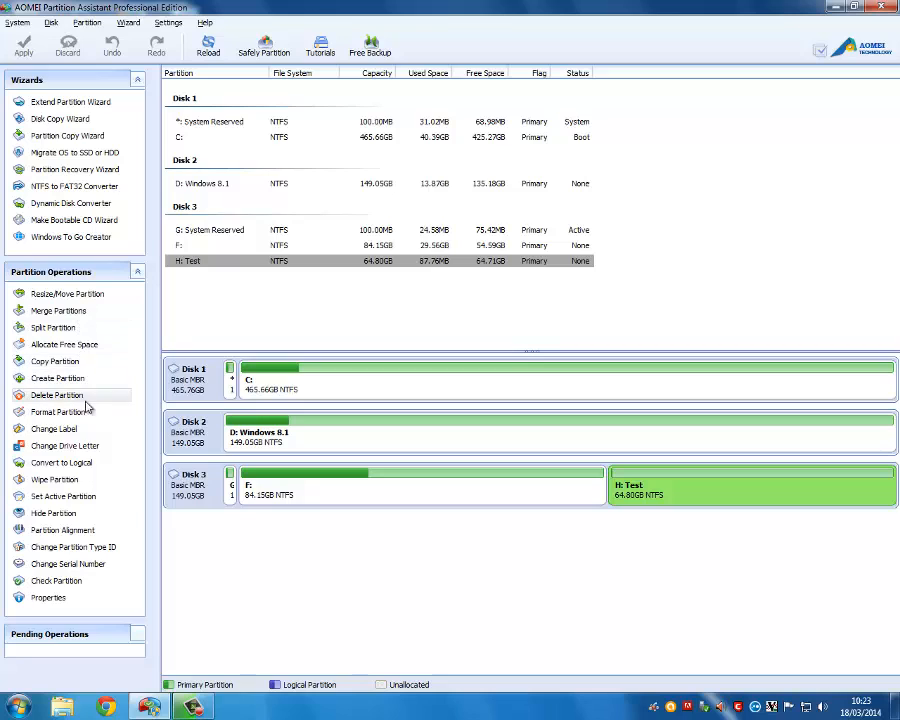
pyautogui.click(63, 517)
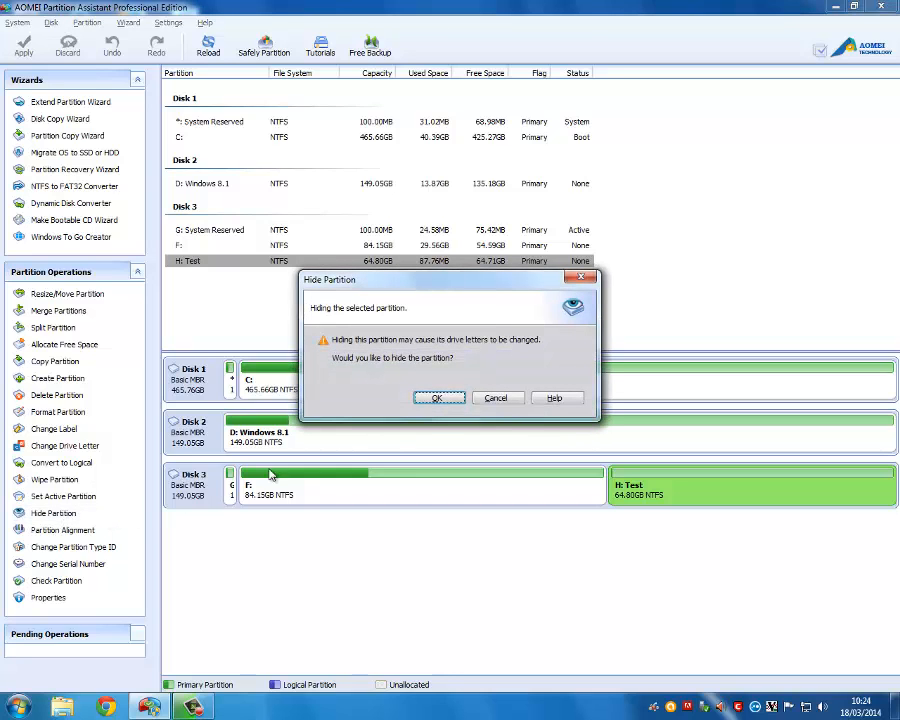
pyautogui.click(441, 399)
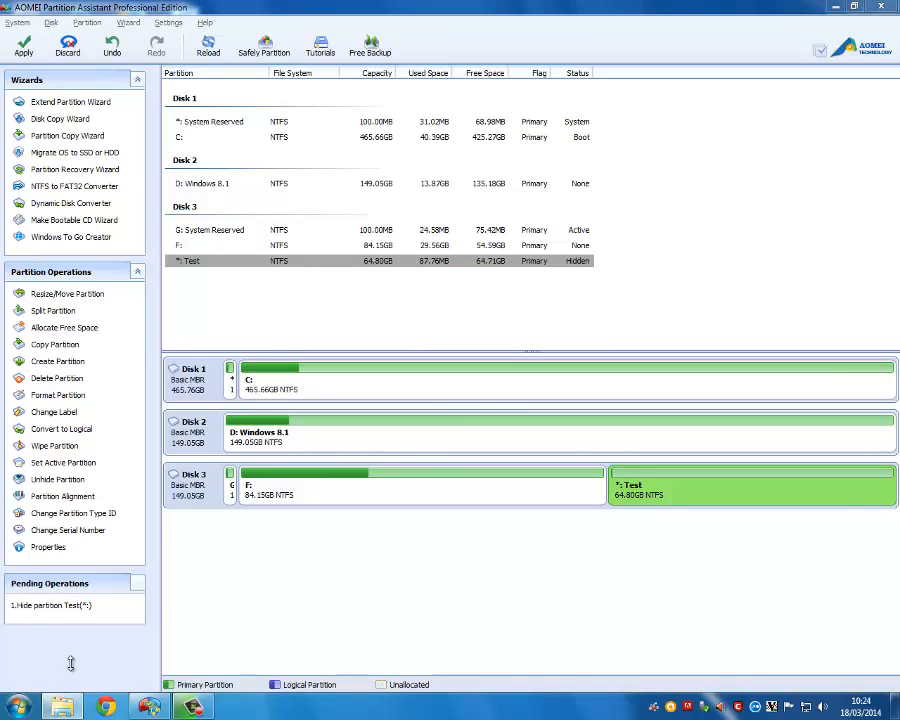
pyautogui.click(62, 706)
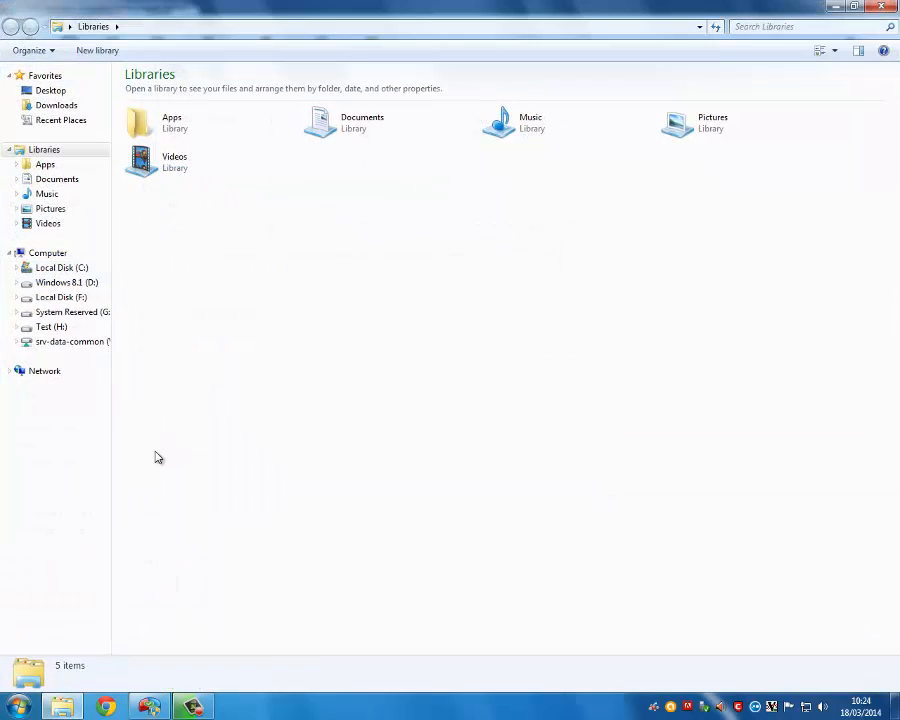
pyautogui.click(147, 707)
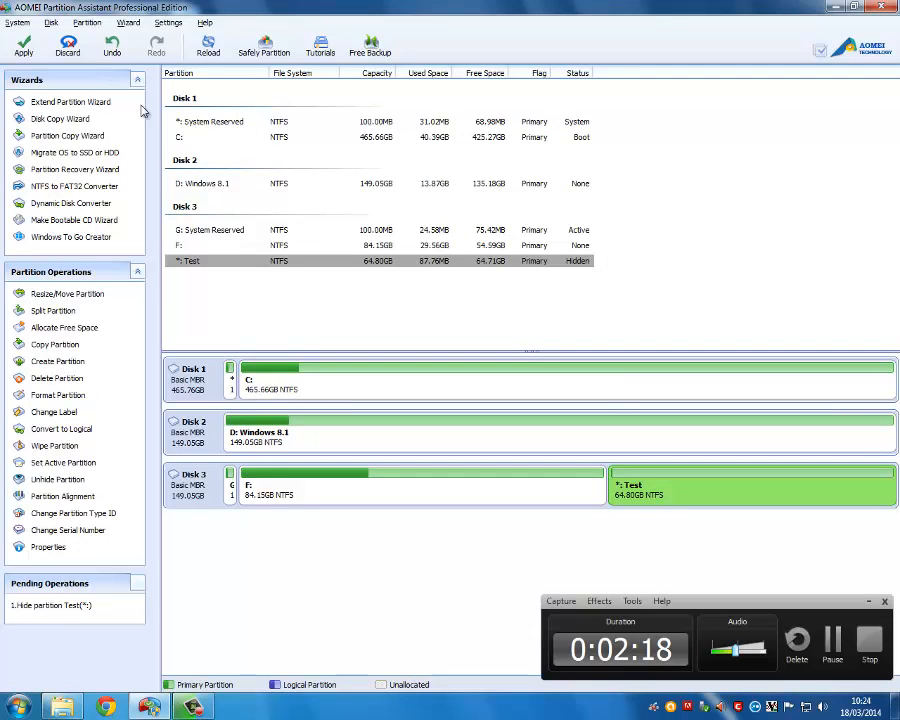
# Apply the pending hide operation on the Test partition and check the drive list in Windows Explorer.
pyautogui.click(23, 42)
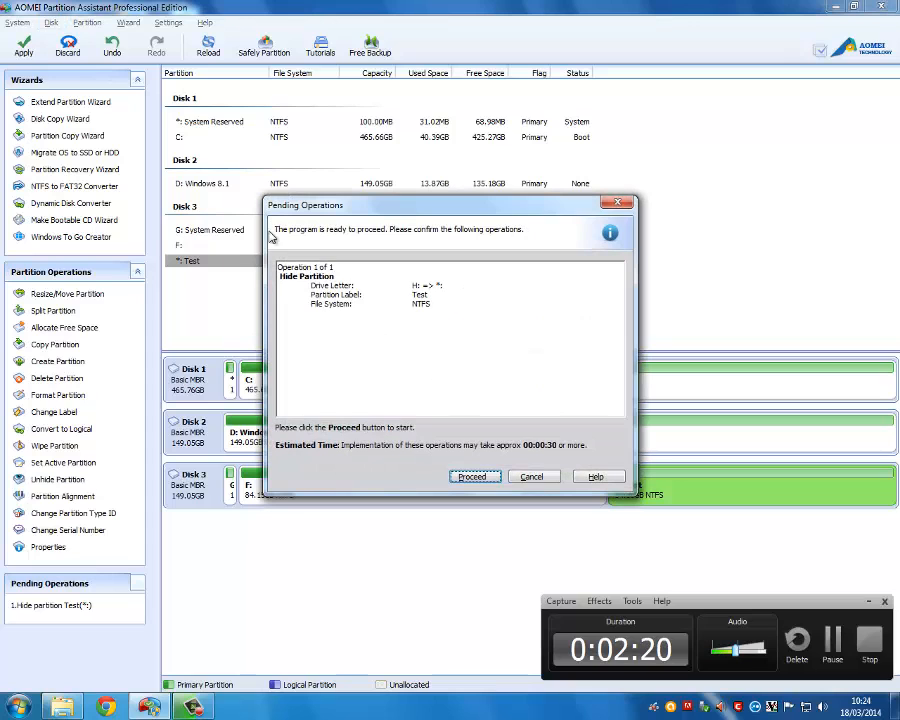
pyautogui.click(478, 480)
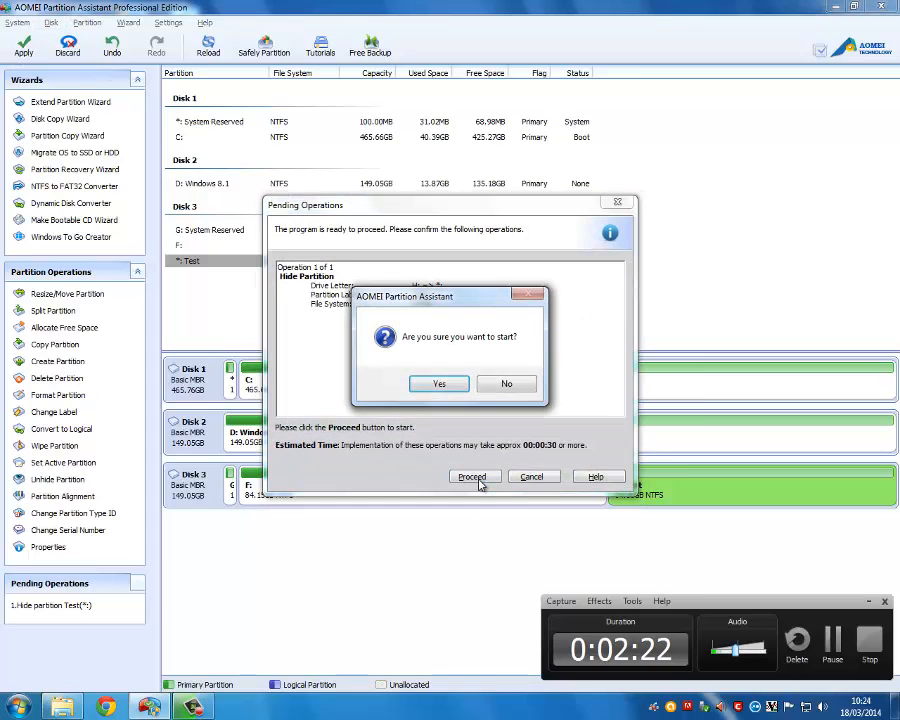
pyautogui.click(440, 384)
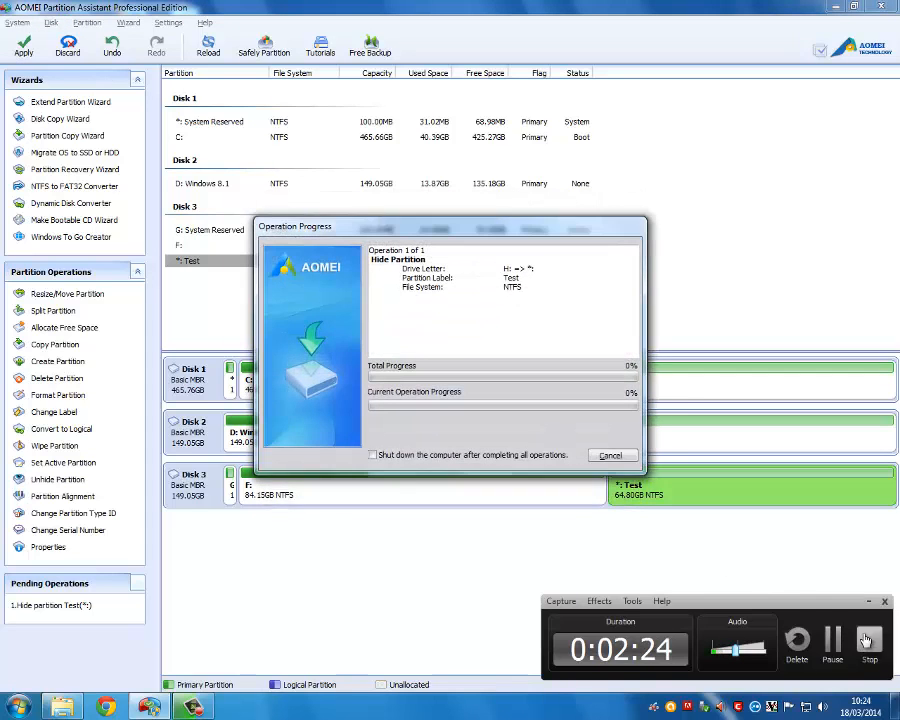
pyautogui.click(868, 601)
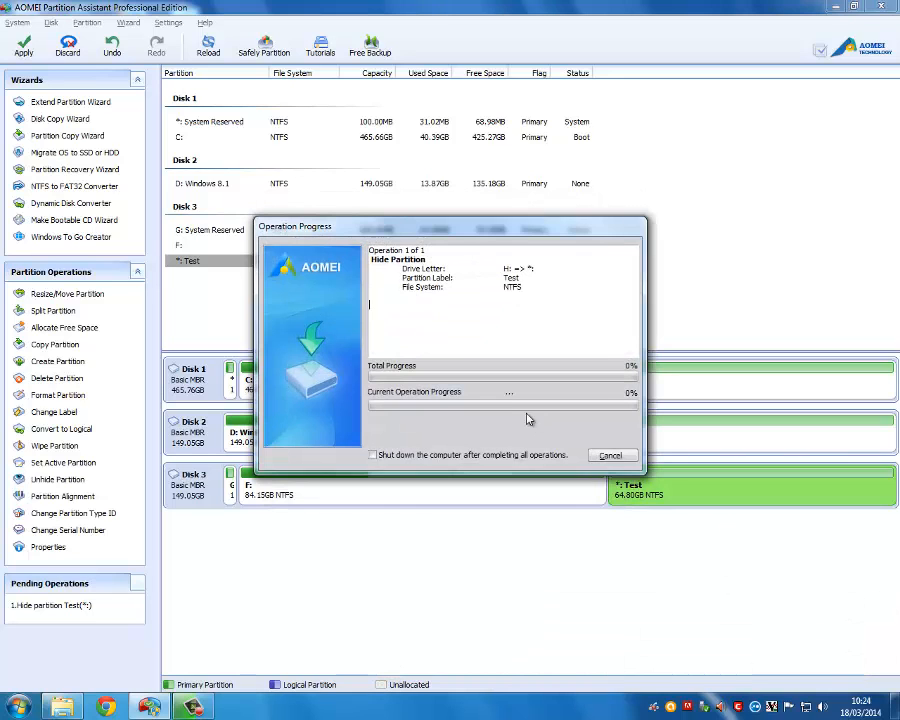
pyautogui.click(538, 383)
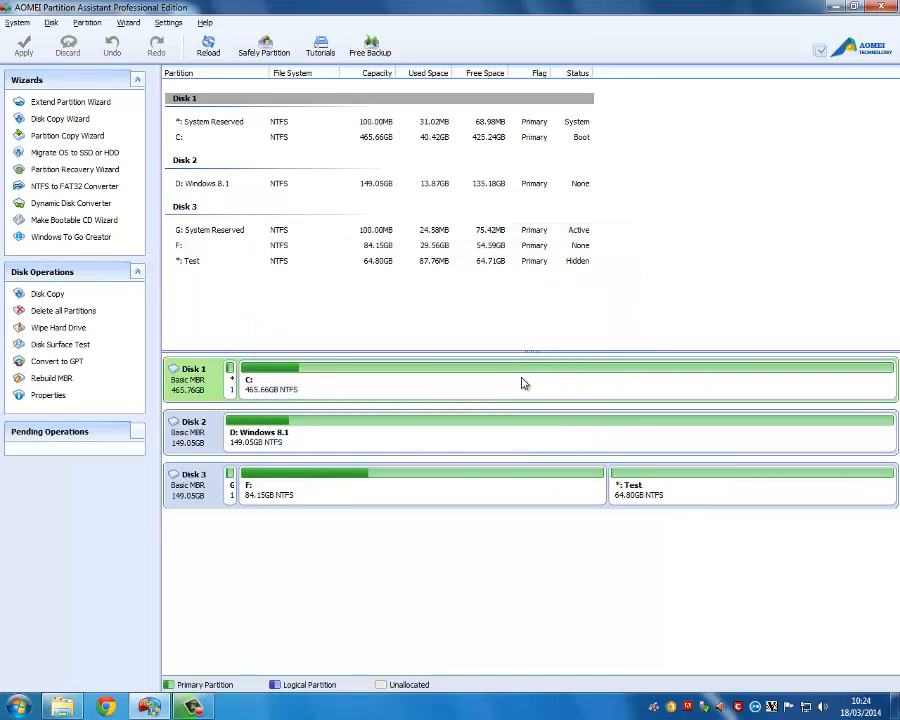
pyautogui.click(62, 706)
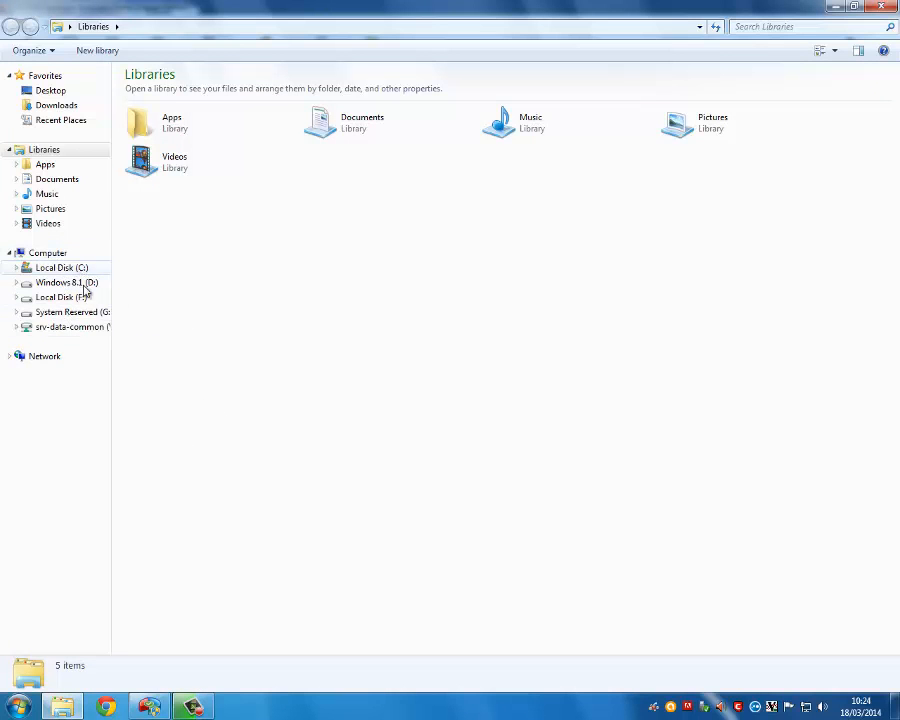
pyautogui.click(835, 7)
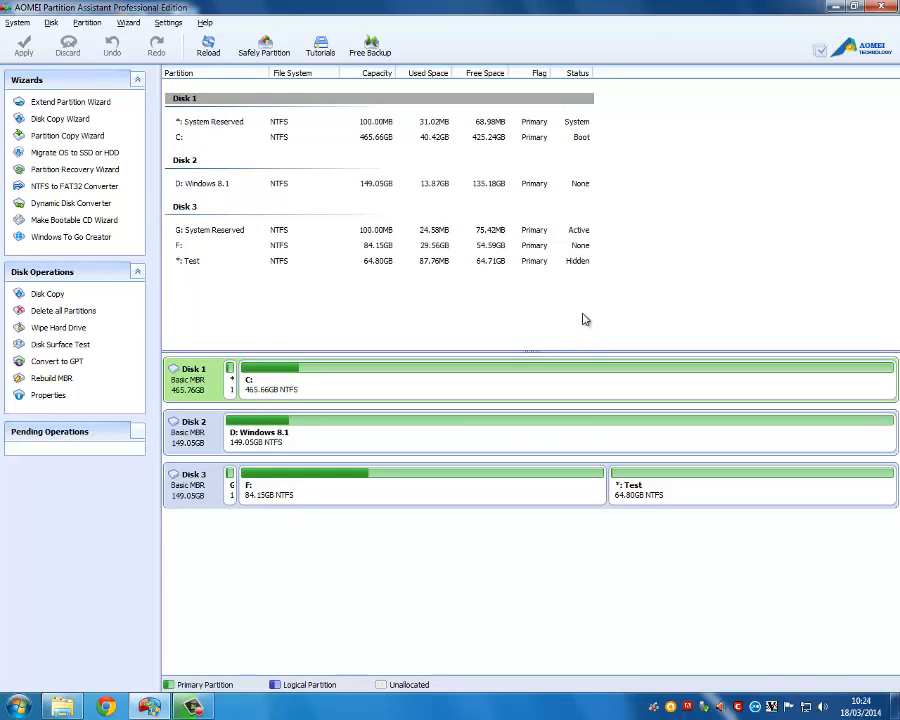
# Unhide the Test partition on Disk 3 and apply the pending operation through to completion.
pyautogui.click(683, 492)
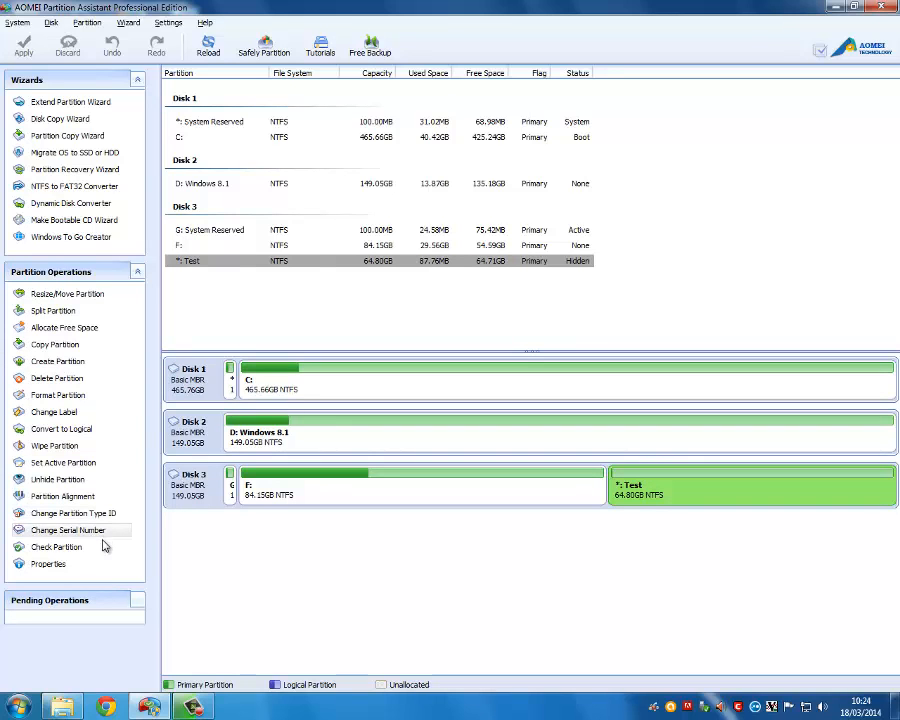
pyautogui.click(60, 479)
pyautogui.click(440, 398)
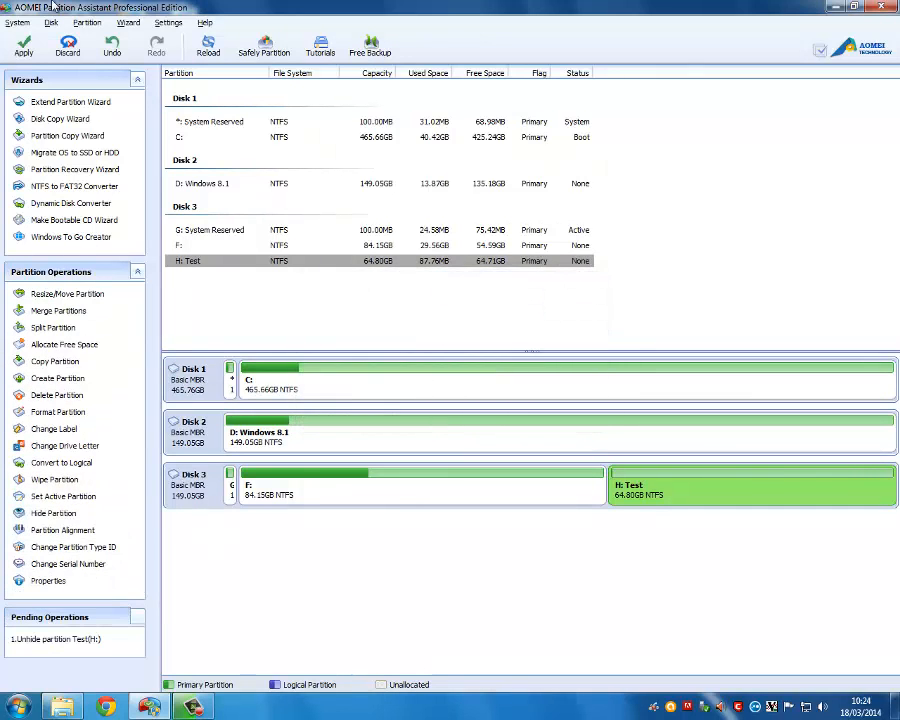
pyautogui.click(23, 45)
pyautogui.click(472, 476)
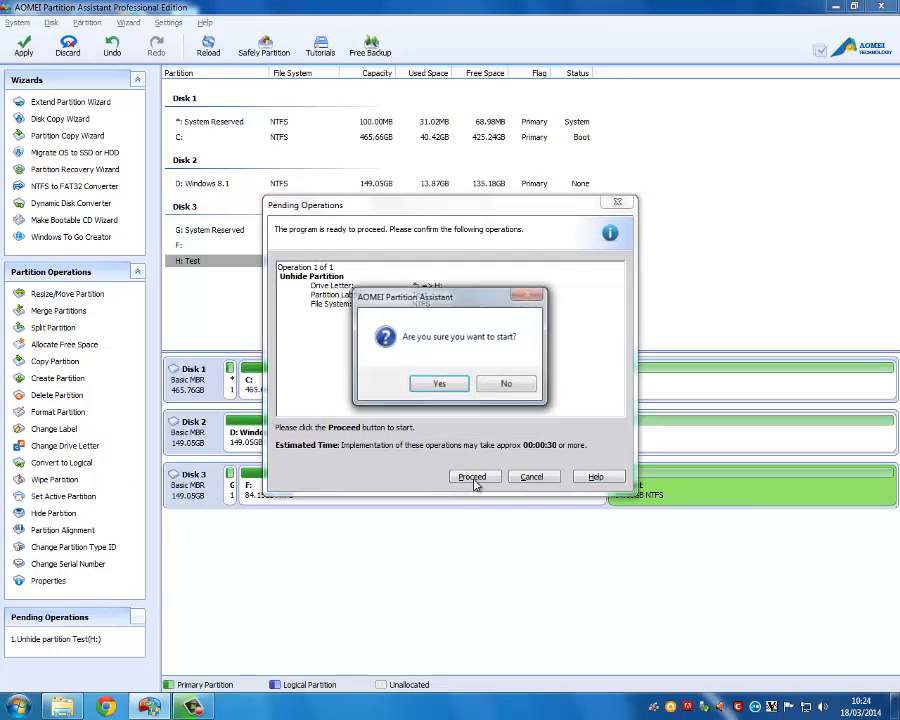
pyautogui.click(439, 383)
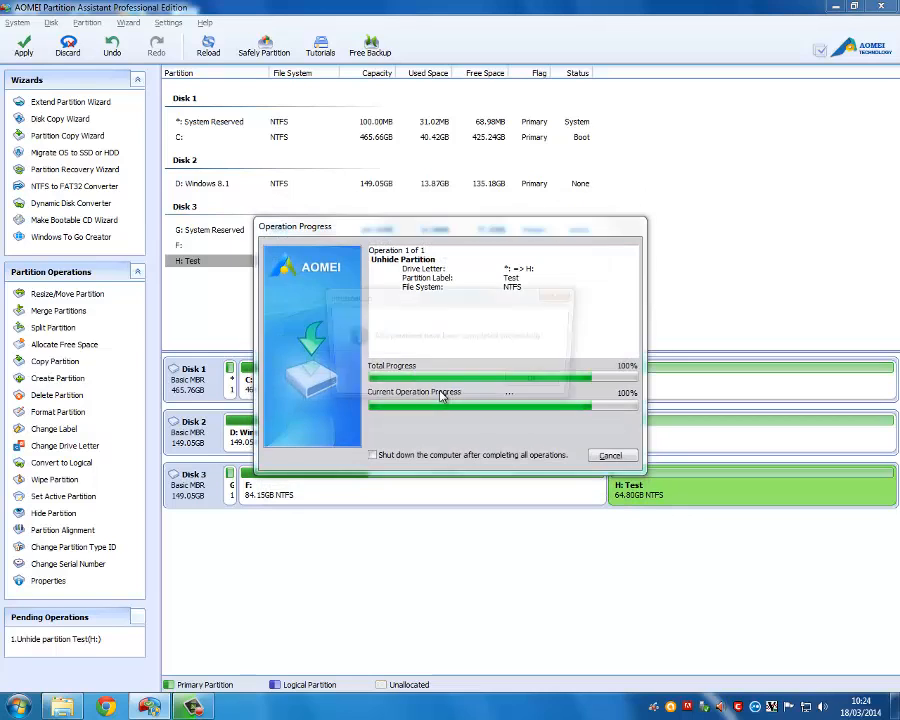
pyautogui.click(541, 386)
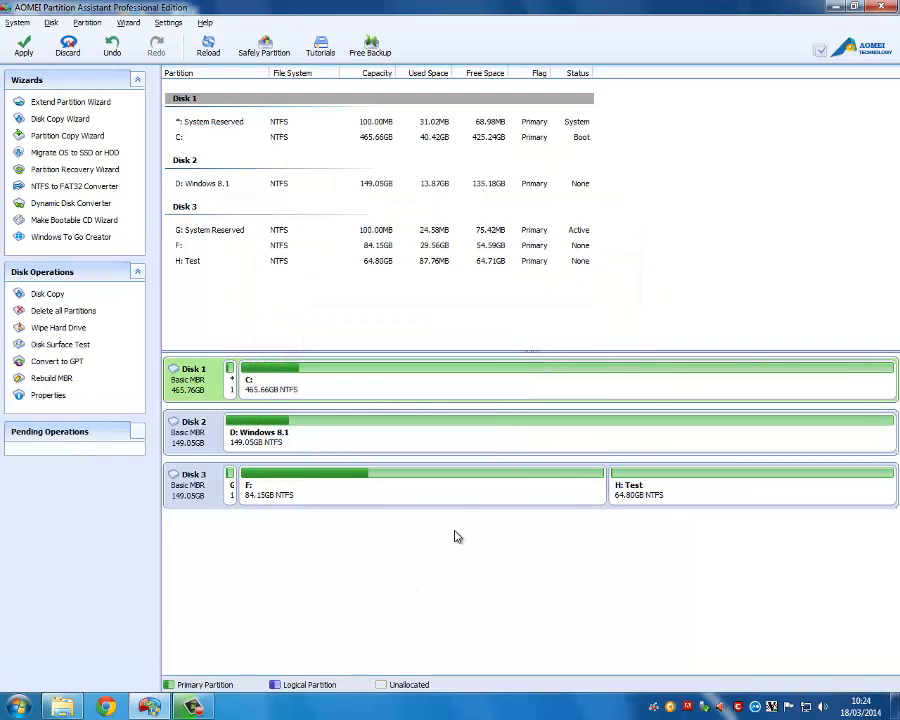
# Queue deletion of the H: Test partition on Disk 3 using the quick delete option.
pyautogui.click(472, 497)
pyautogui.click(640, 484)
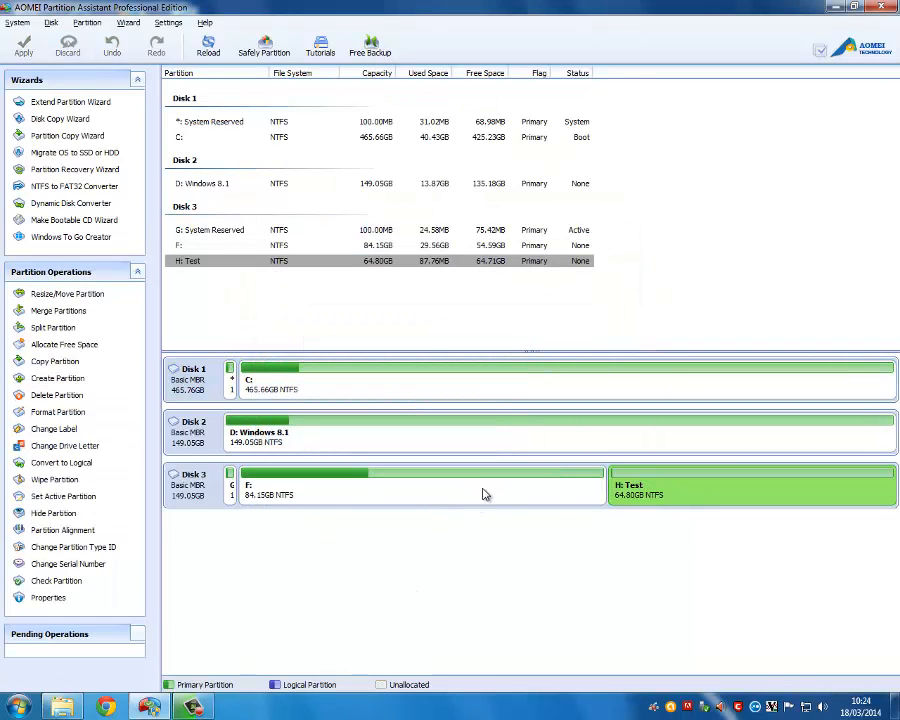
pyautogui.click(519, 489)
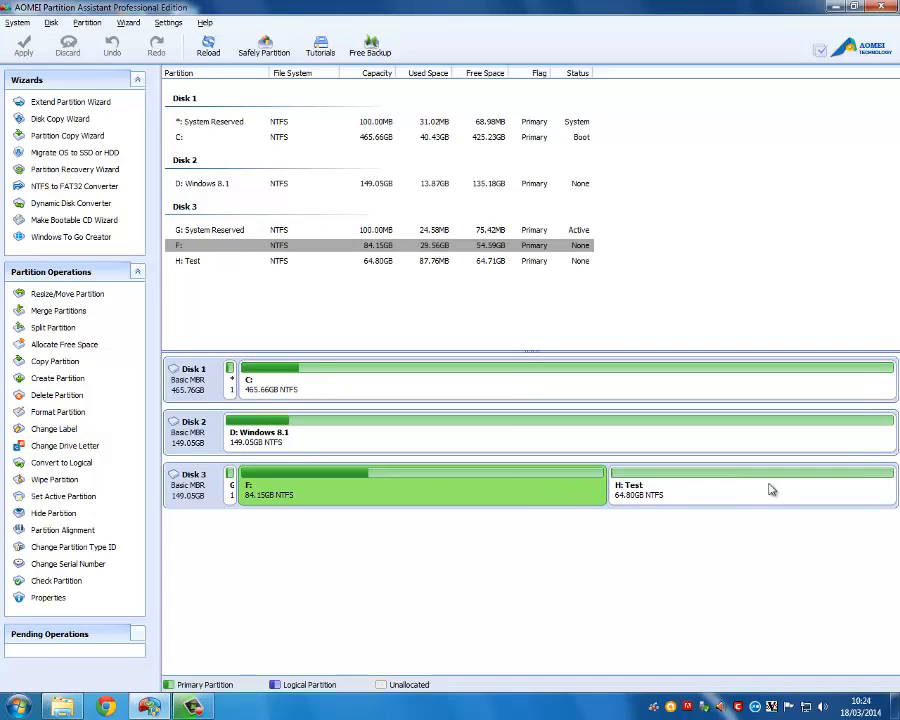
pyautogui.rightClick(638, 478)
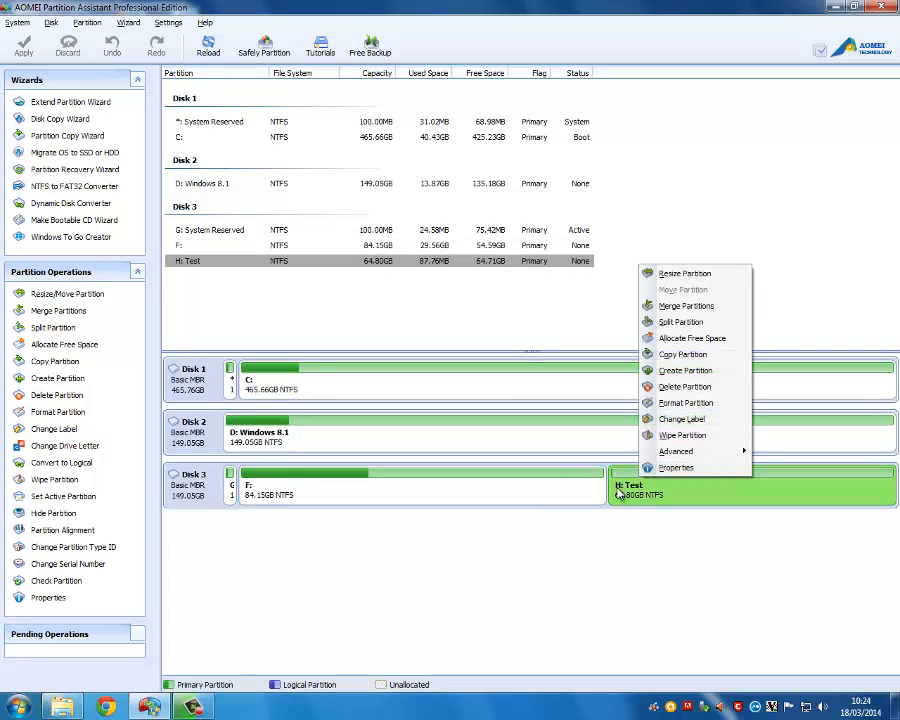
pyautogui.click(712, 386)
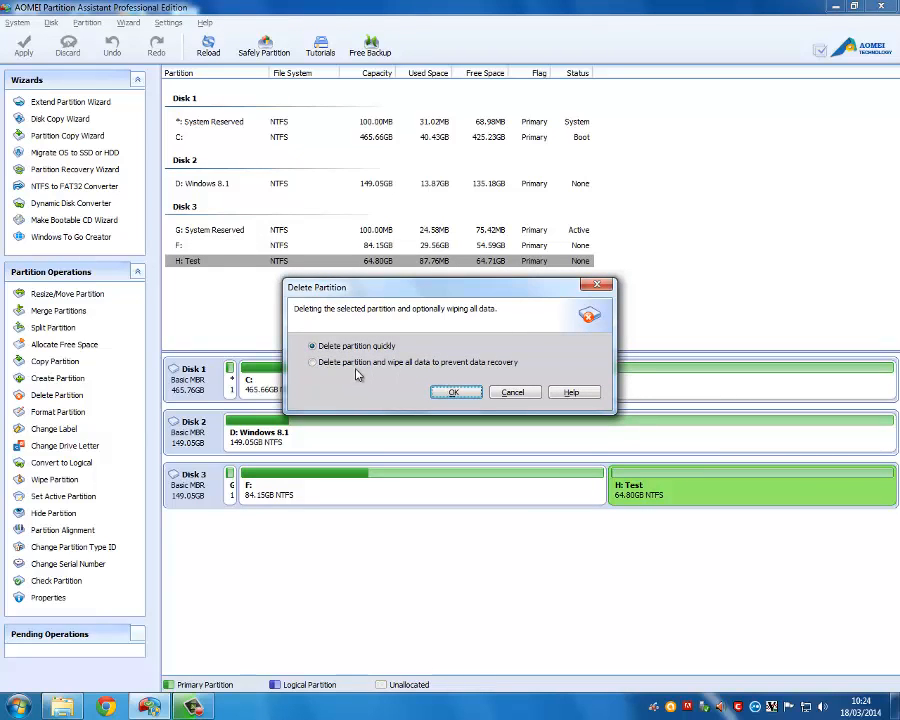
pyautogui.click(455, 392)
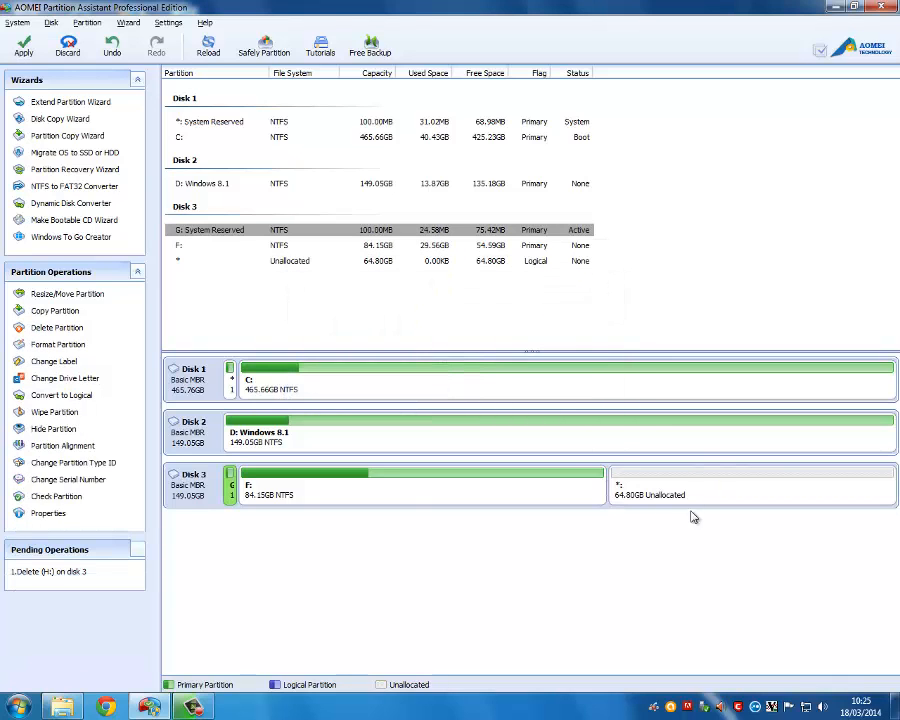
# Resize partition F: on Disk 3 to 148.95 GB to fill the unallocated space, leaving SSD partition alignment off.
pyautogui.click(640, 487)
pyautogui.click(514, 488)
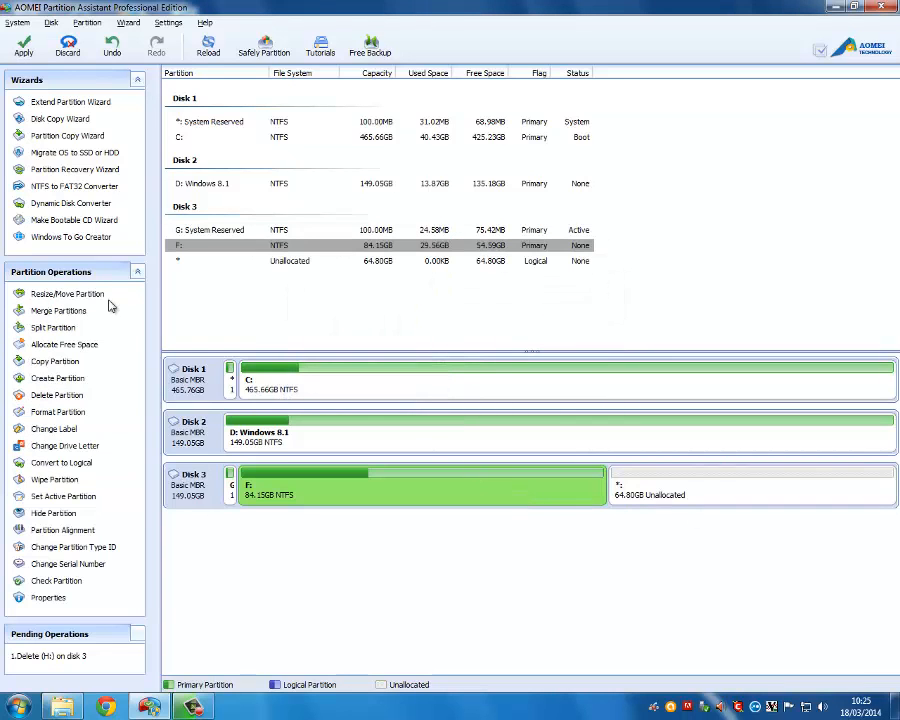
pyautogui.click(67, 294)
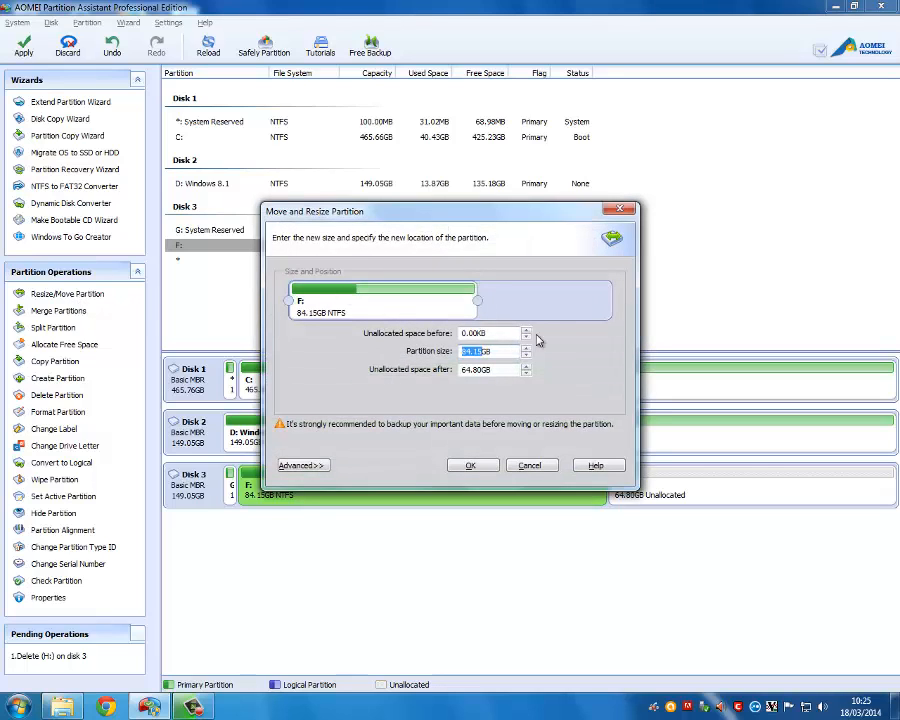
pyautogui.moveTo(478, 300); pyautogui.dragTo(854, 300)
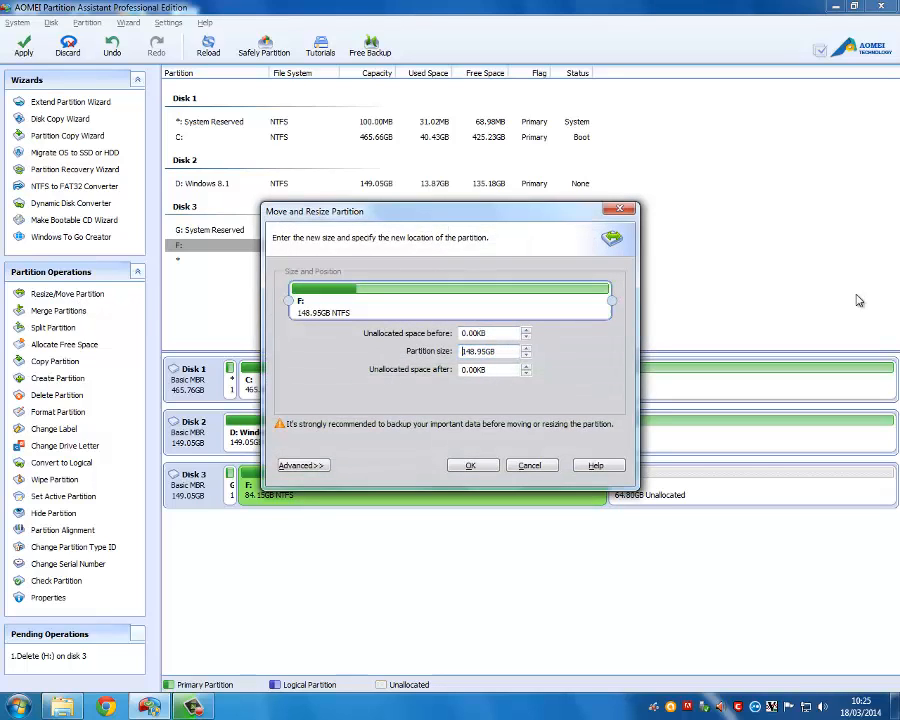
pyautogui.click(320, 466)
pyautogui.click(318, 519)
pyautogui.click(318, 466)
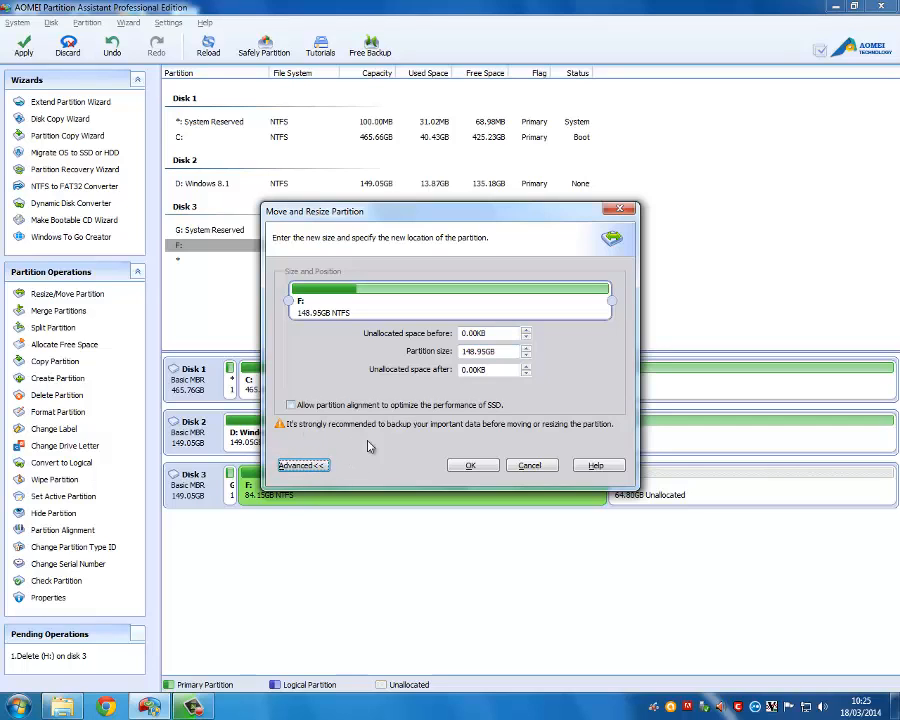
pyautogui.click(470, 466)
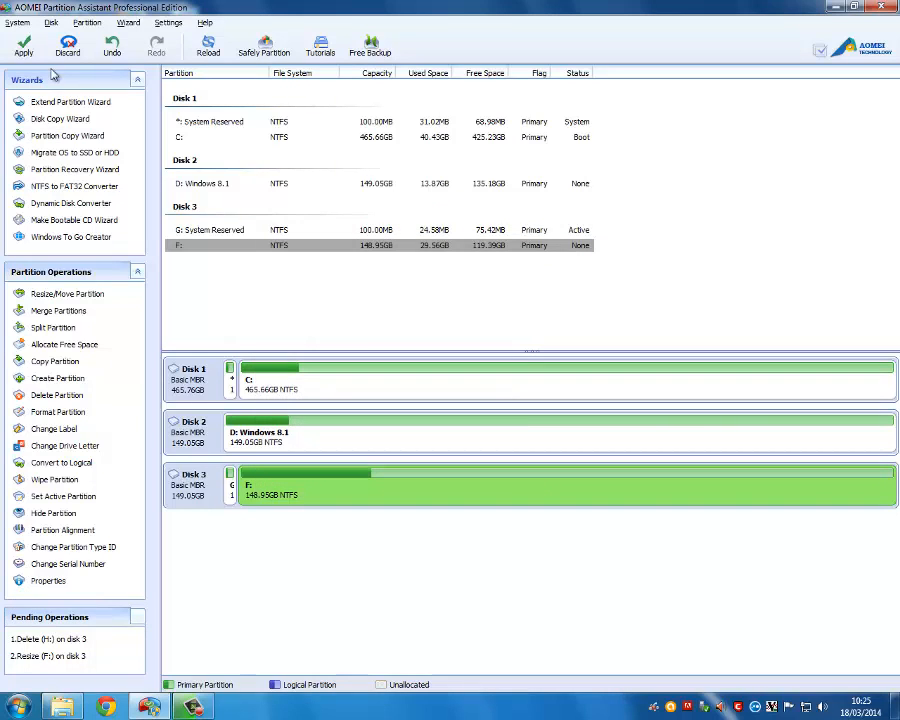
# Apply the pending deletion of H: and resize of F: on Disk 3 through to completion.
pyautogui.click(24, 44)
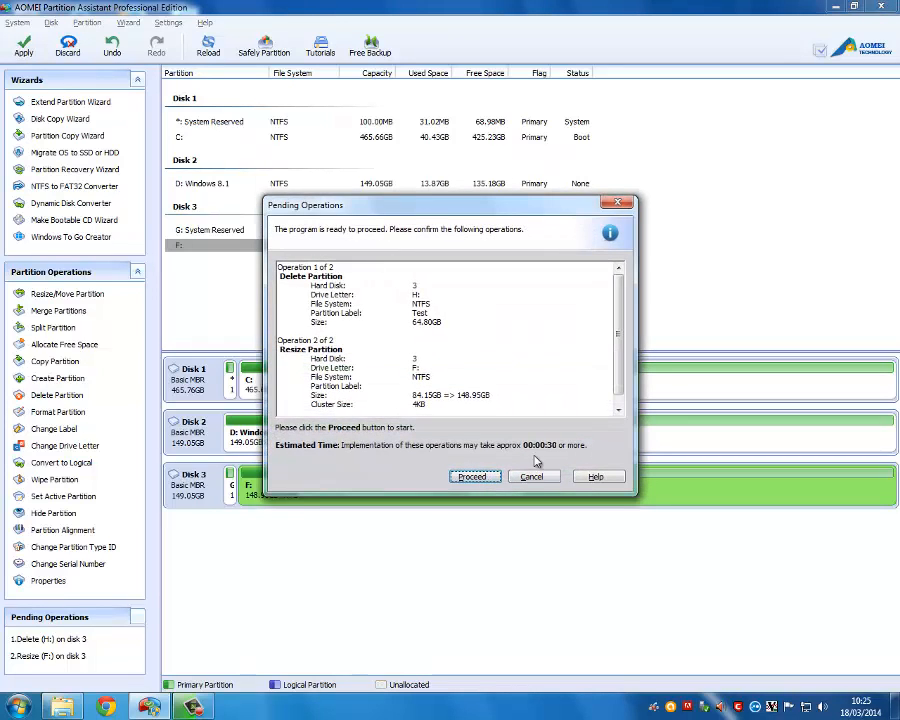
pyautogui.click(480, 476)
pyautogui.click(443, 383)
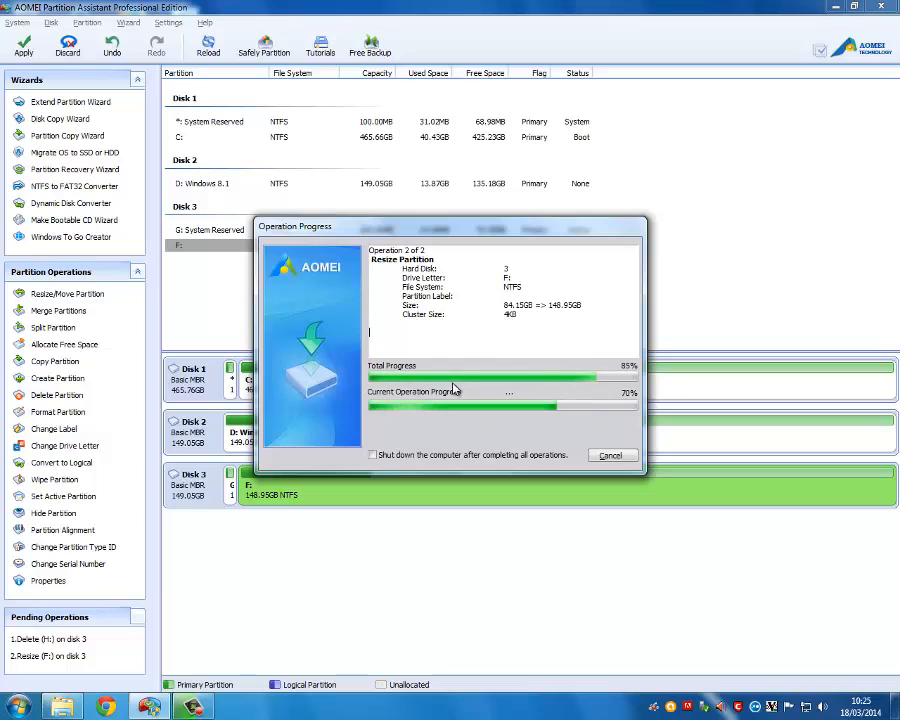
pyautogui.click(539, 382)
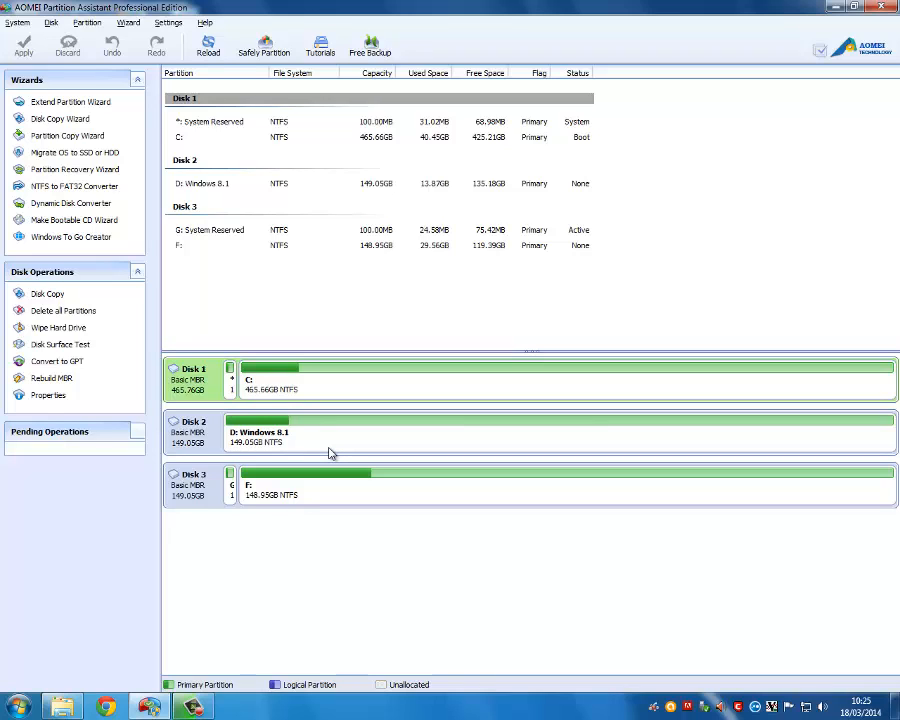
# Switch to AOMEI Dynamic Disk Manager, examine its full-screen volume overview and available actions and operations, and close it.
pyautogui.click(836, 7)
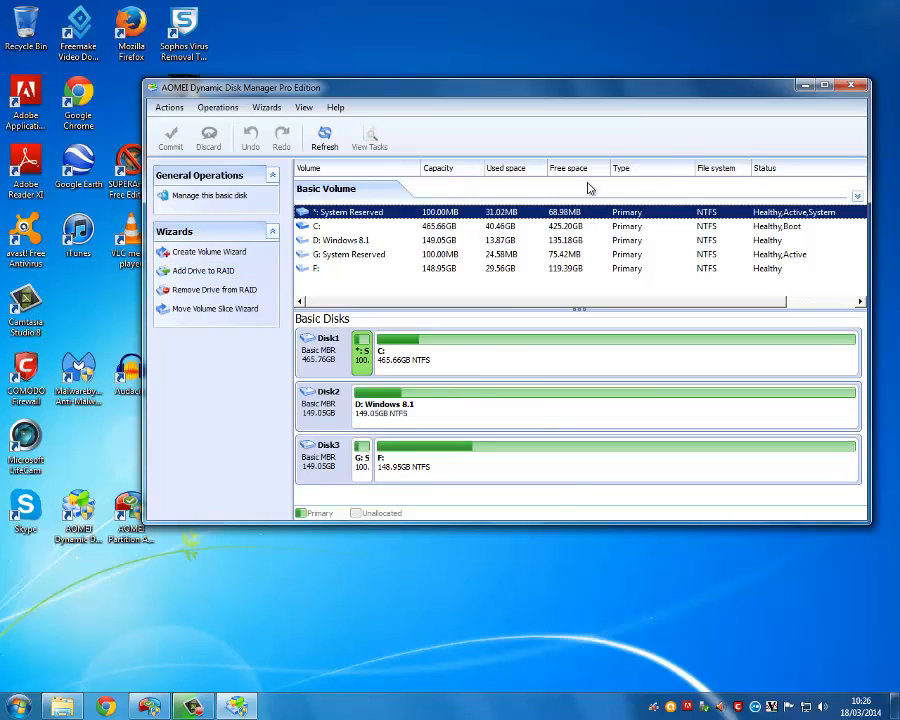
pyautogui.click(824, 84)
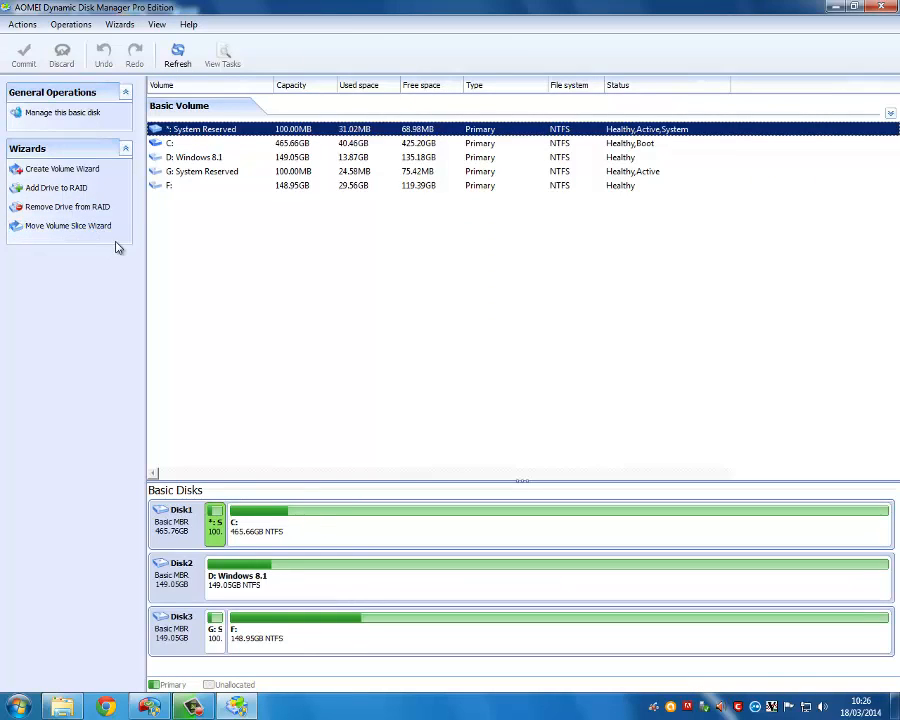
pyautogui.click(22, 24)
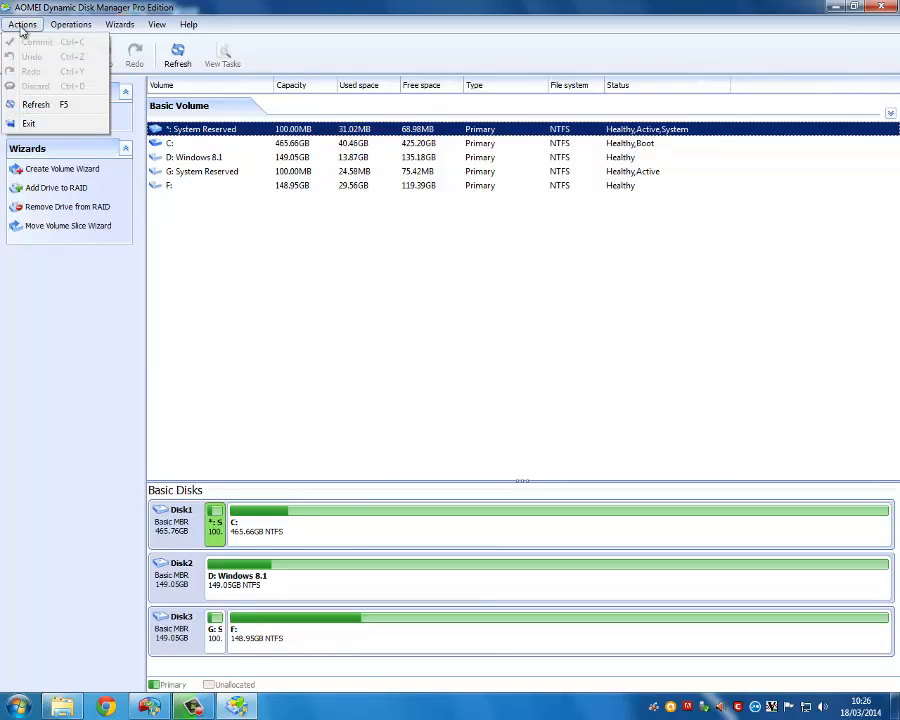
pyautogui.moveTo(54, 26)
pyautogui.click(93, 43)
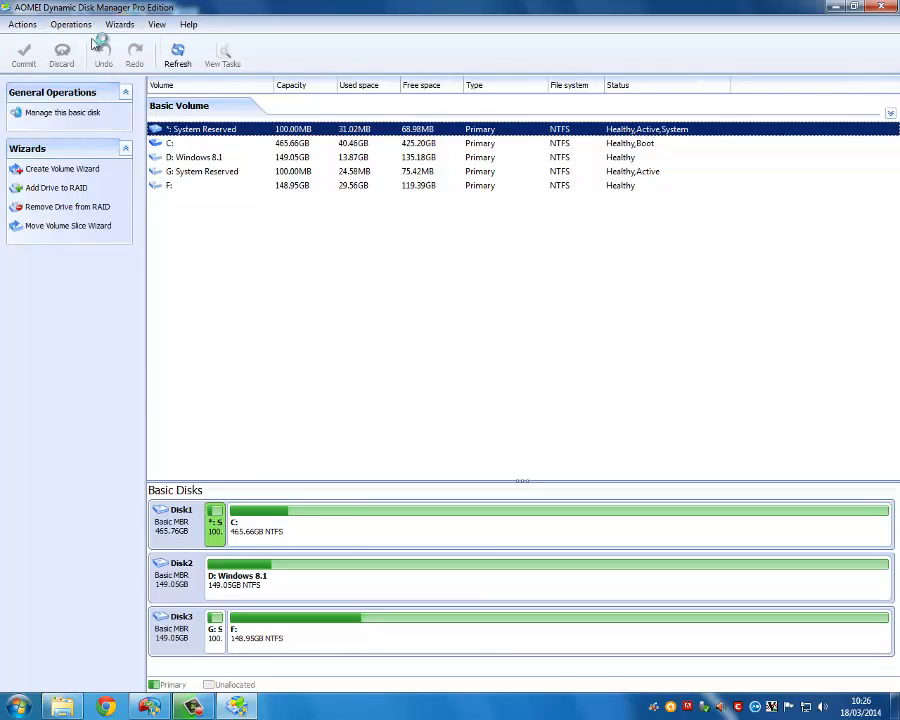
pyautogui.click(520, 404)
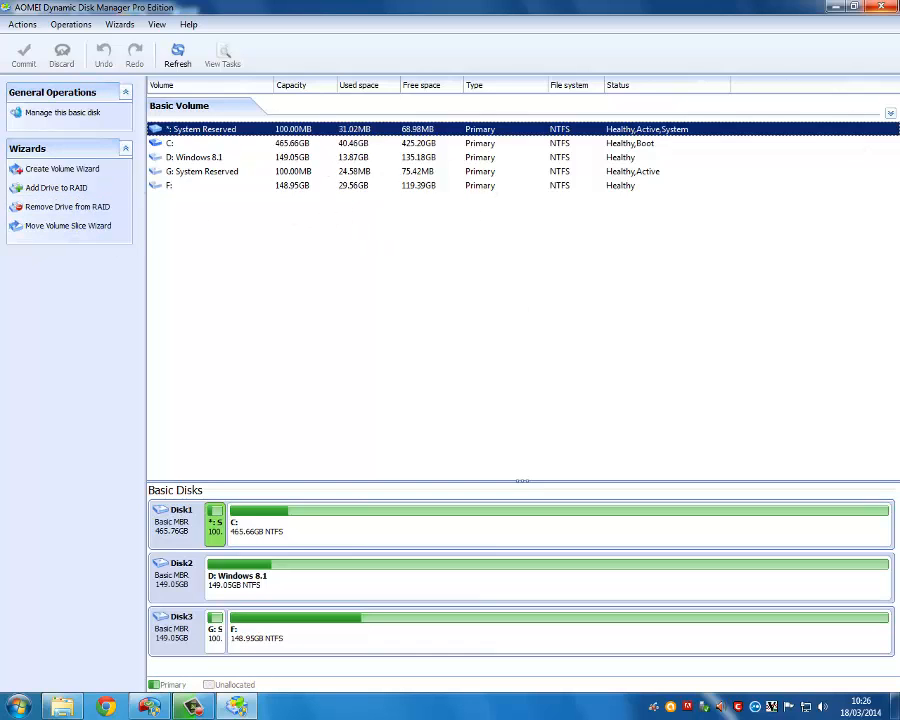
pyautogui.click(881, 7)
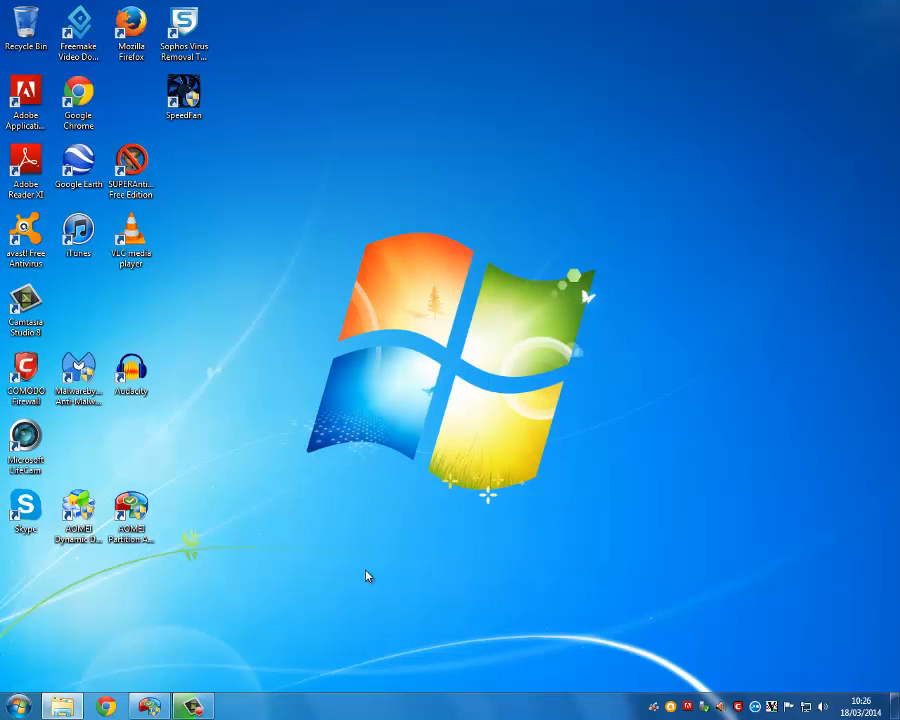